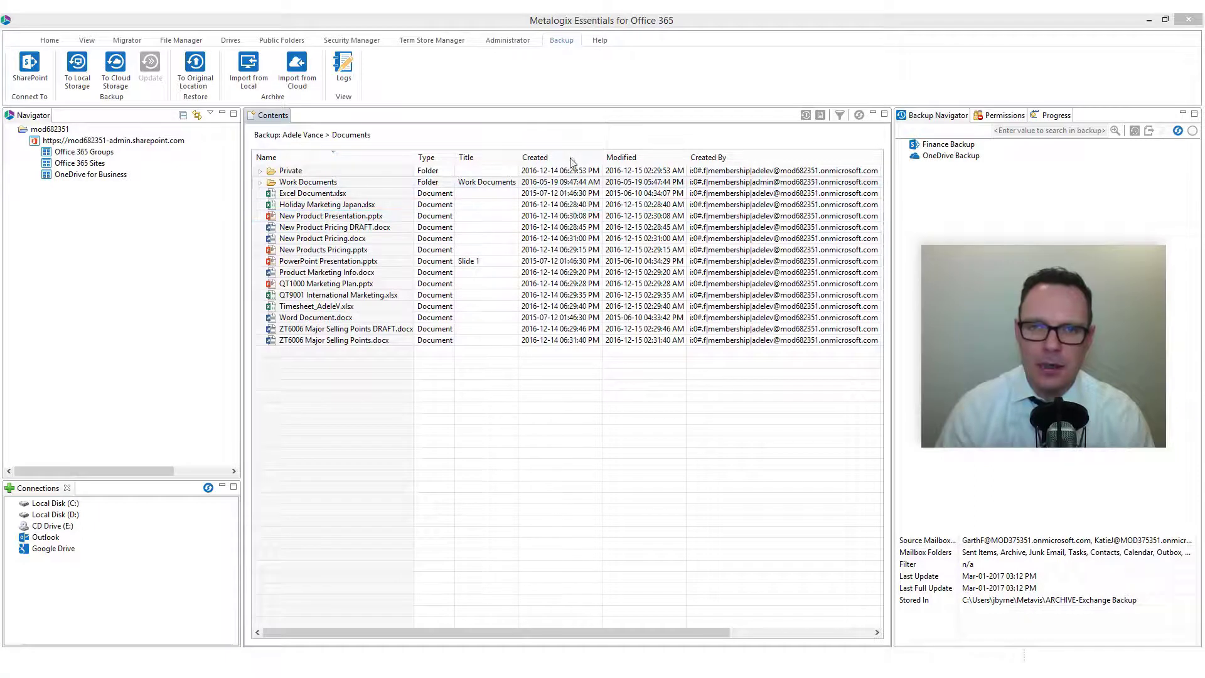
# - Start a new local-storage backup project named 'Exchange Backup'
pyautogui.click(571, 181)
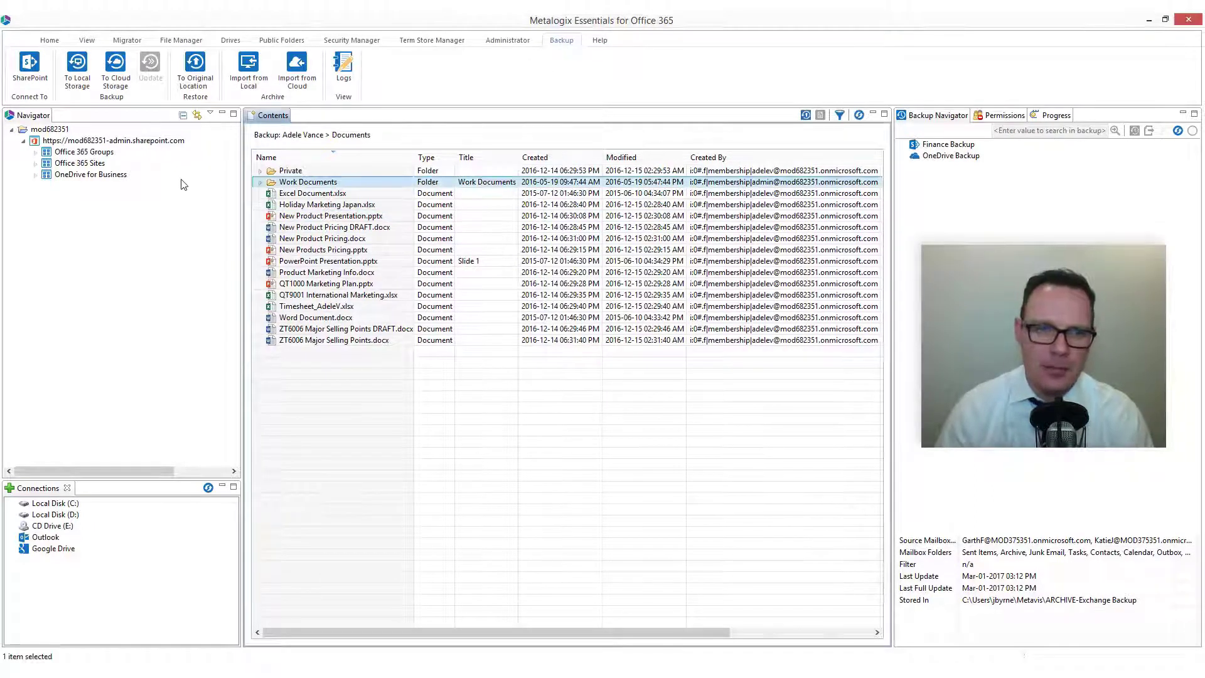
pyautogui.click(86, 72)
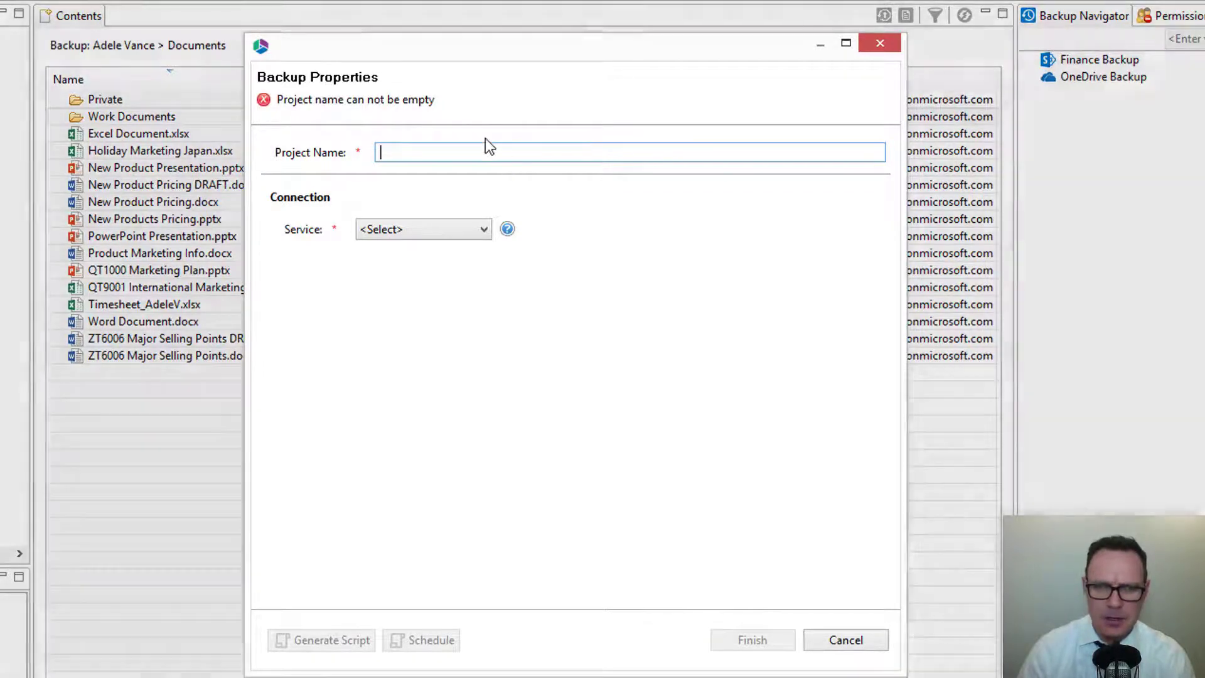
pyautogui.write('Exc')
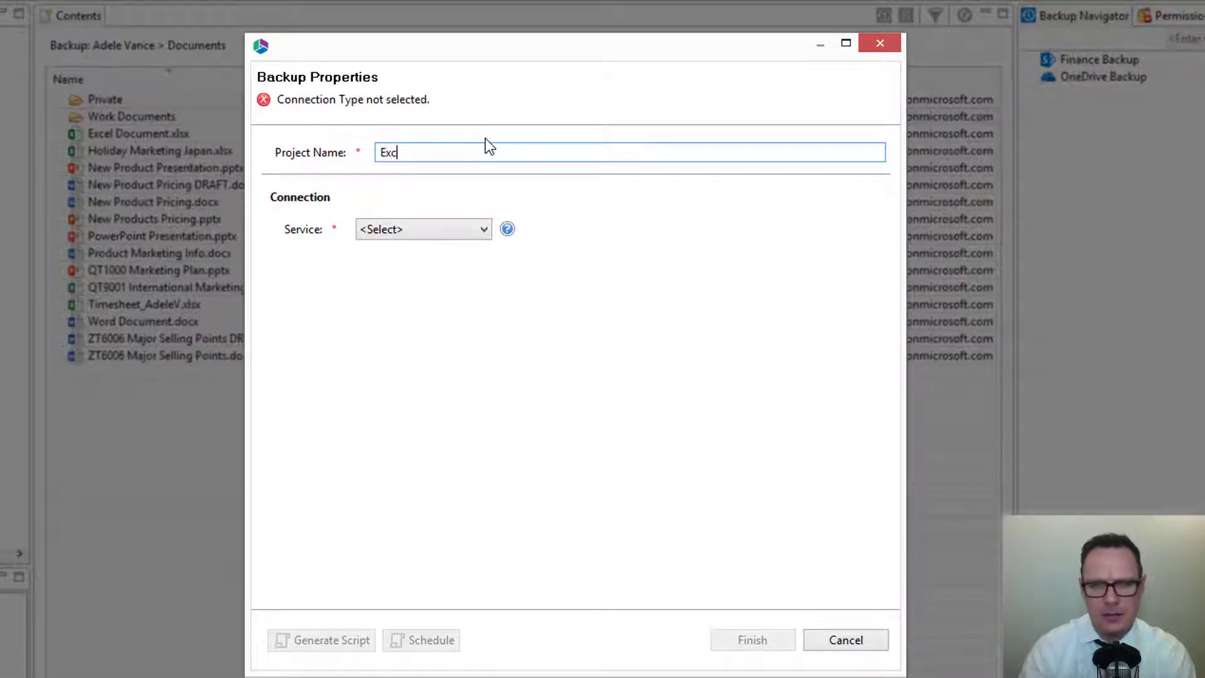
pyautogui.write('hange Backup')
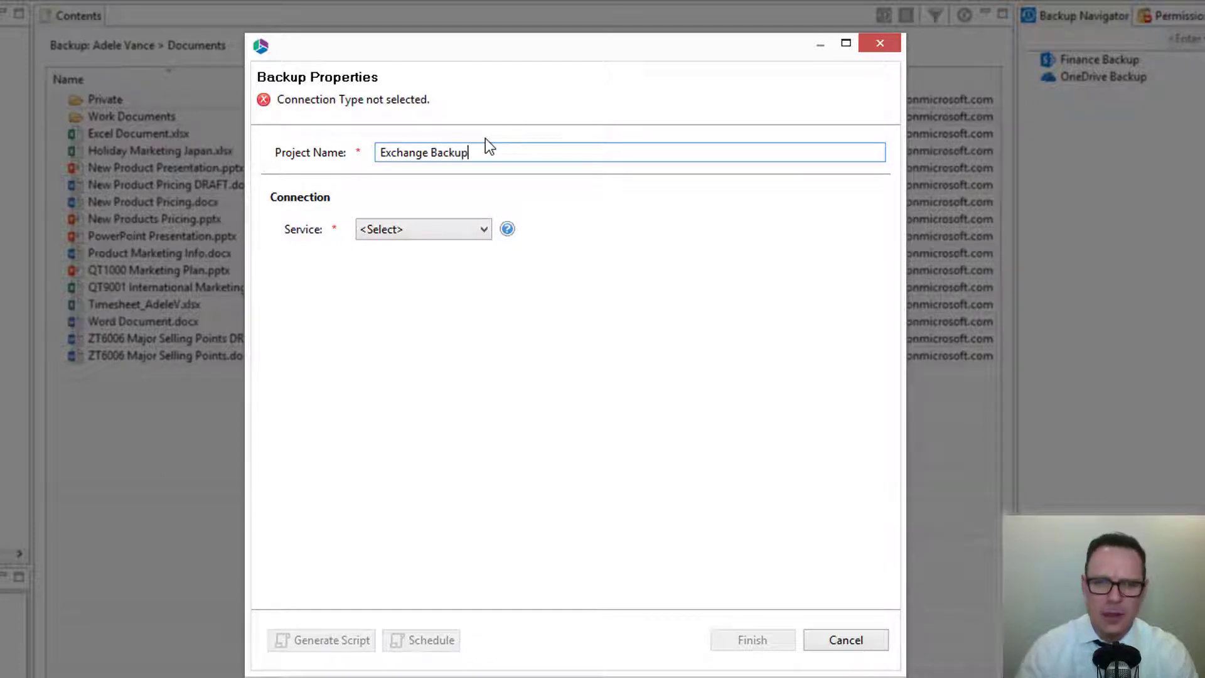
# - Set the project's service to Office 365 Mailboxes
pyautogui.click(461, 229)
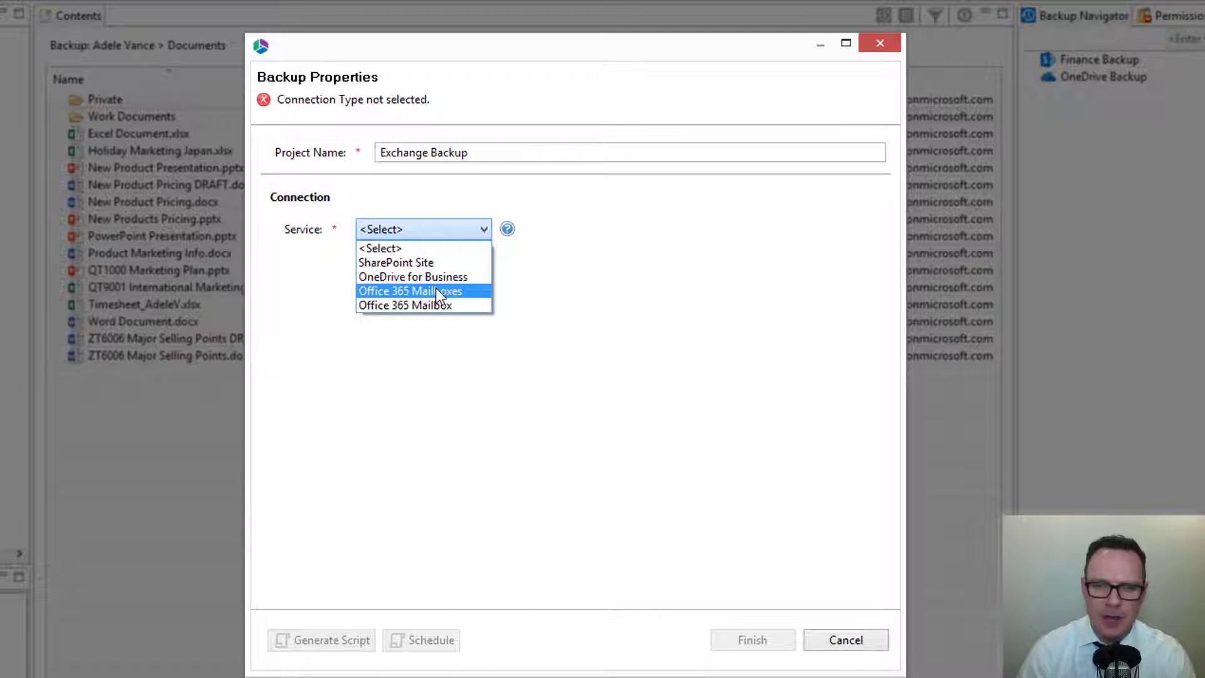
pyautogui.click(436, 289)
pyautogui.click(432, 266)
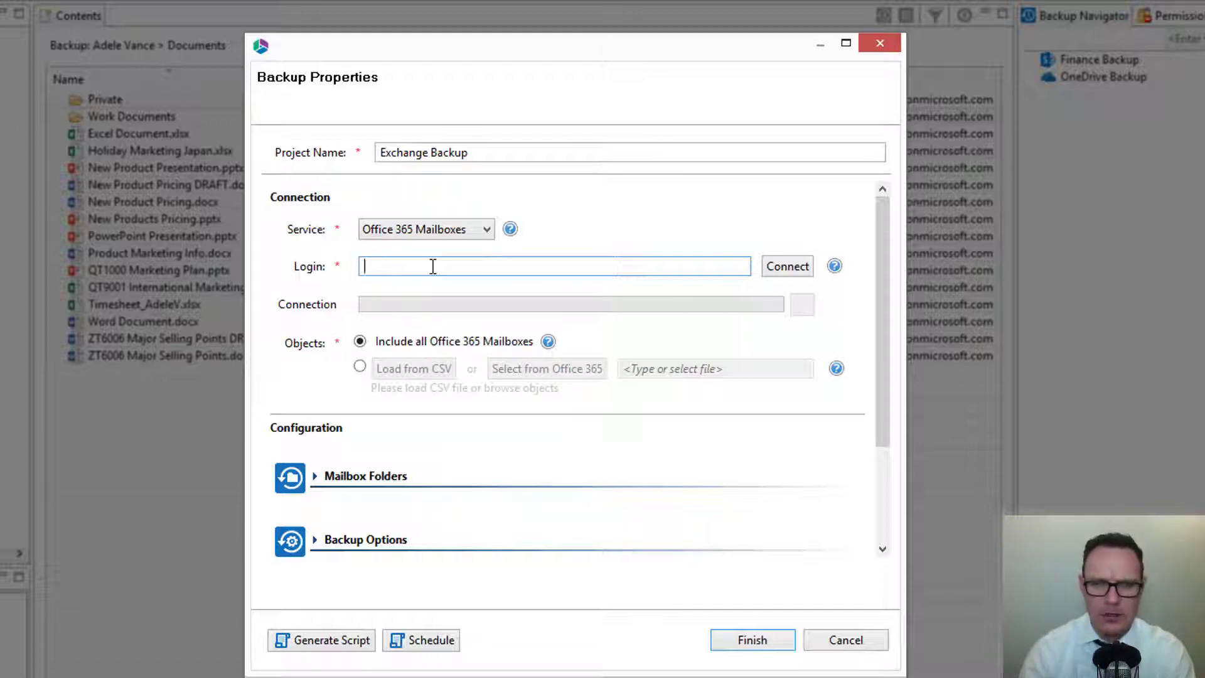
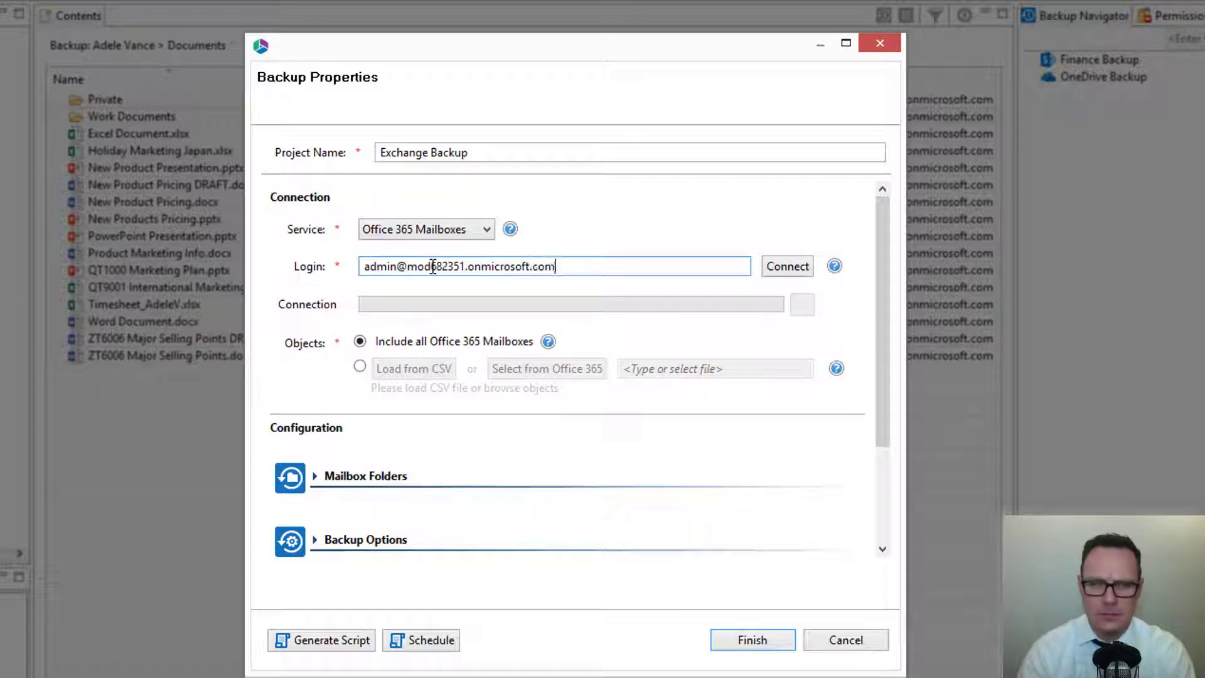
# - Connect the Exchange Backup project to Office 365 with the tenant admin account login
pyautogui.click(781, 269)
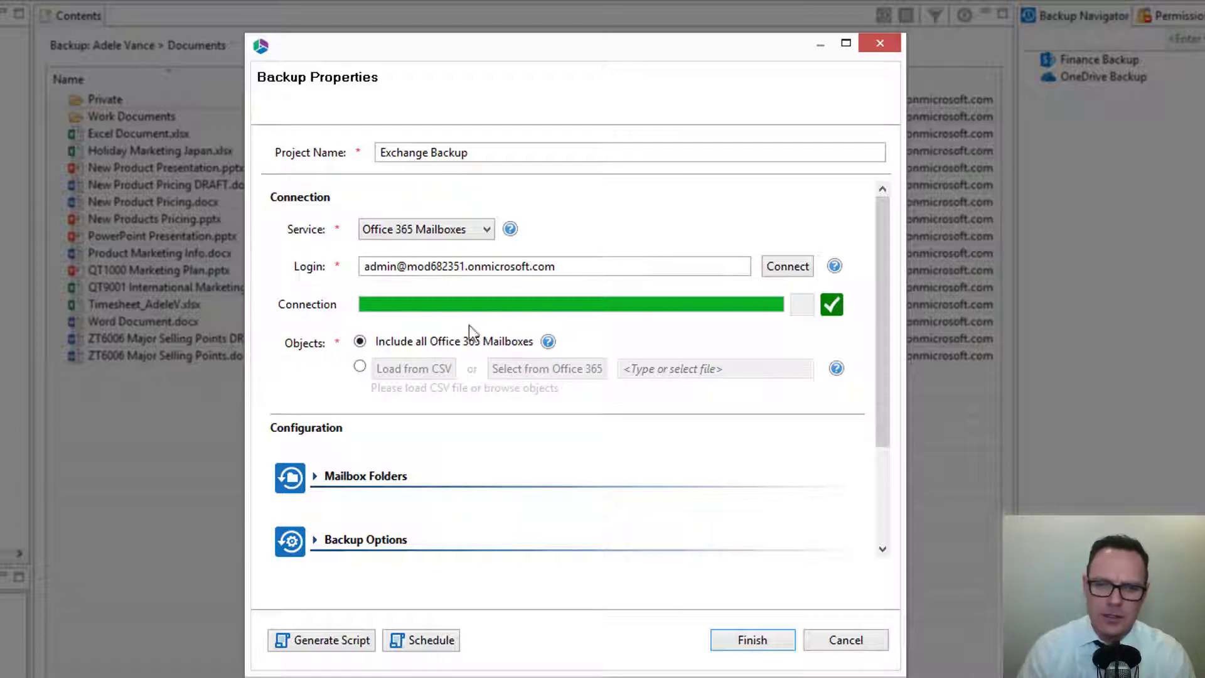
# - Pick specific mailboxes from Office 365 and save the list as the 'Exchange CSV' file
pyautogui.click(360, 368)
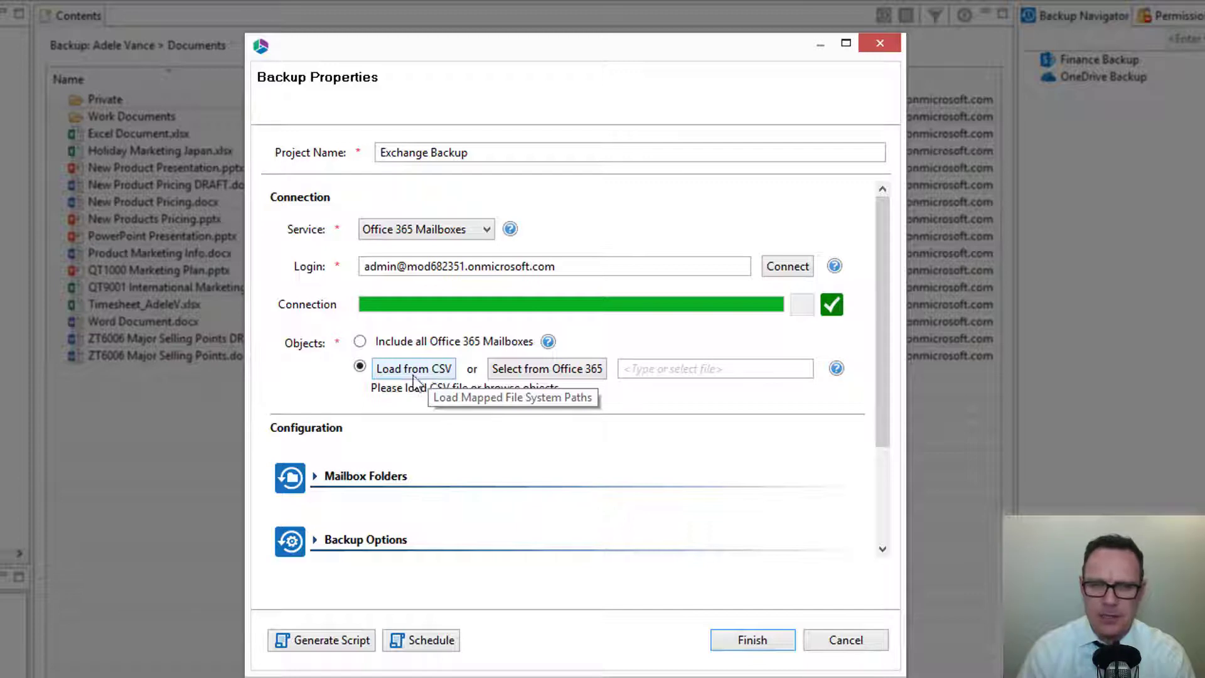
pyautogui.click(537, 376)
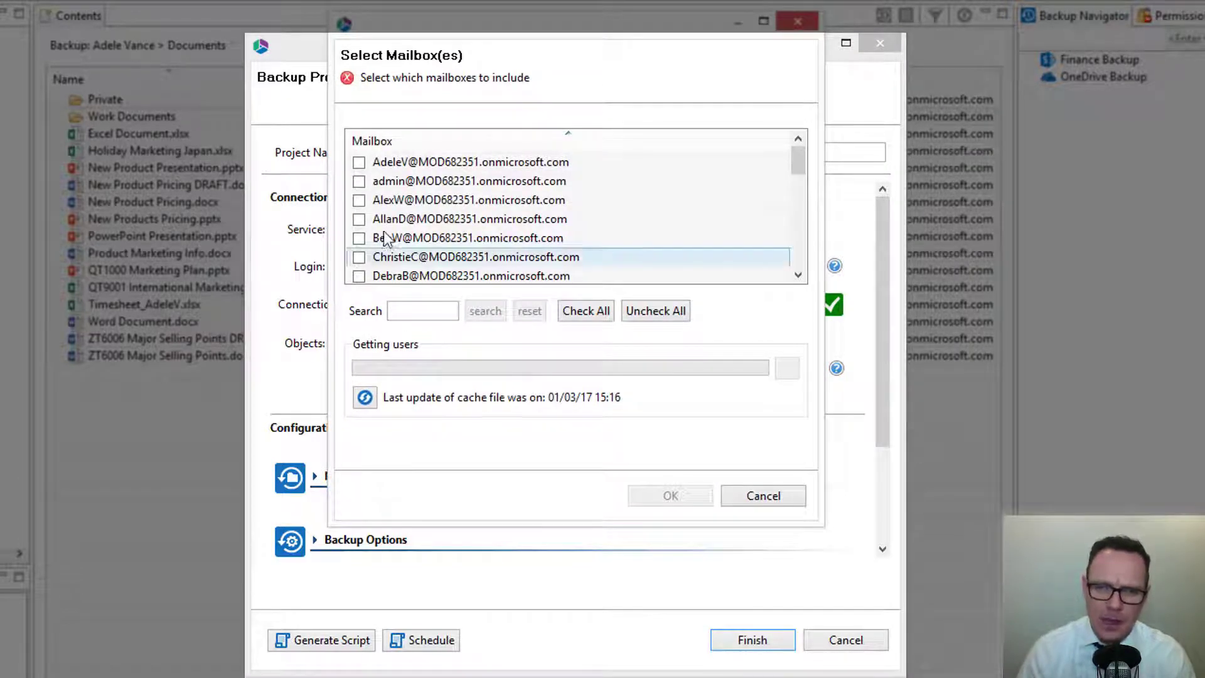
pyautogui.click(359, 162)
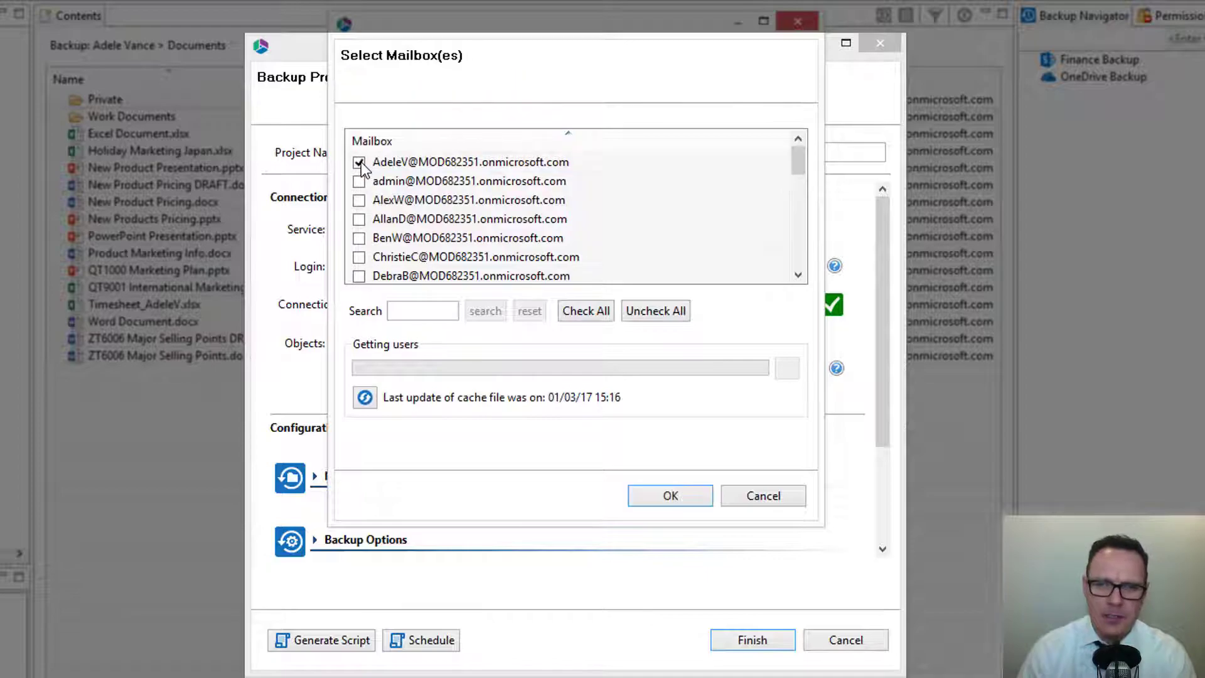
pyautogui.click(359, 201)
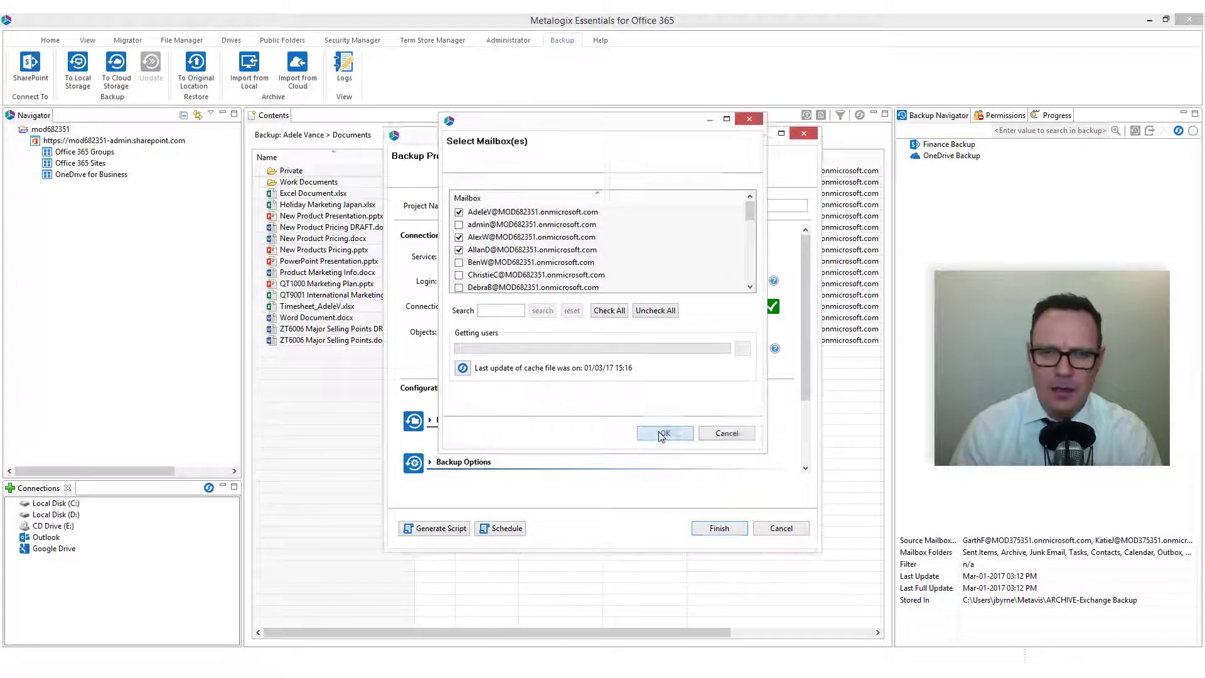
pyautogui.click(670, 495)
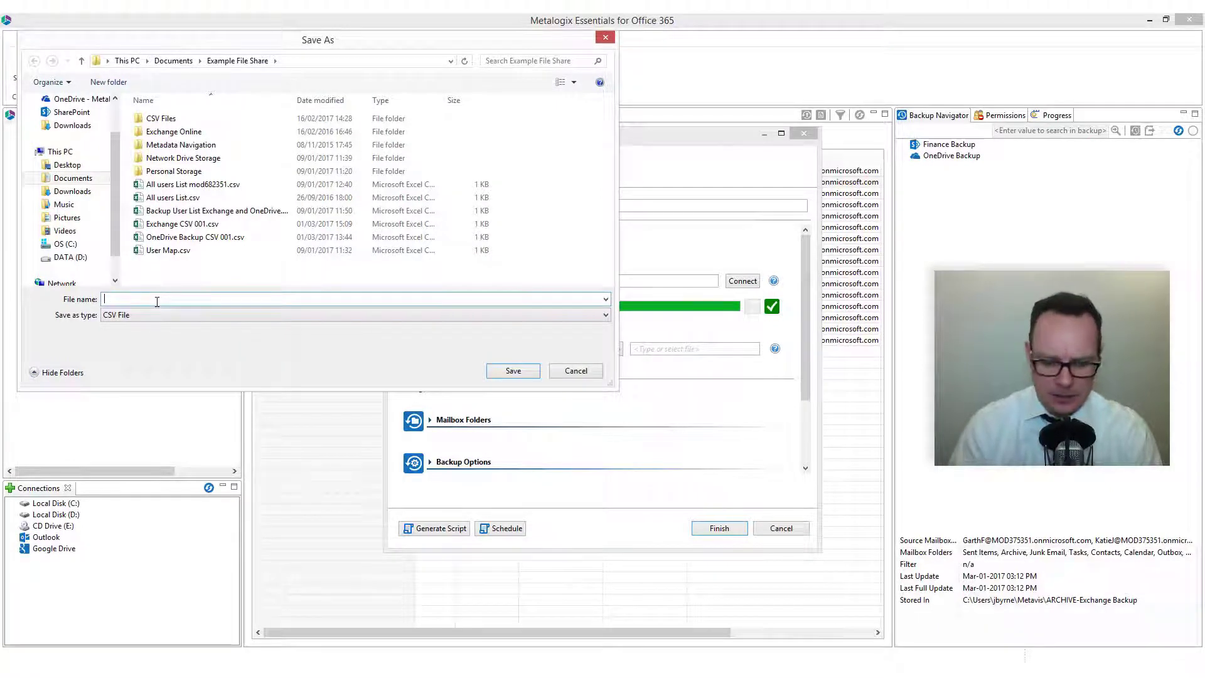
pyautogui.write('Exchange CSV')
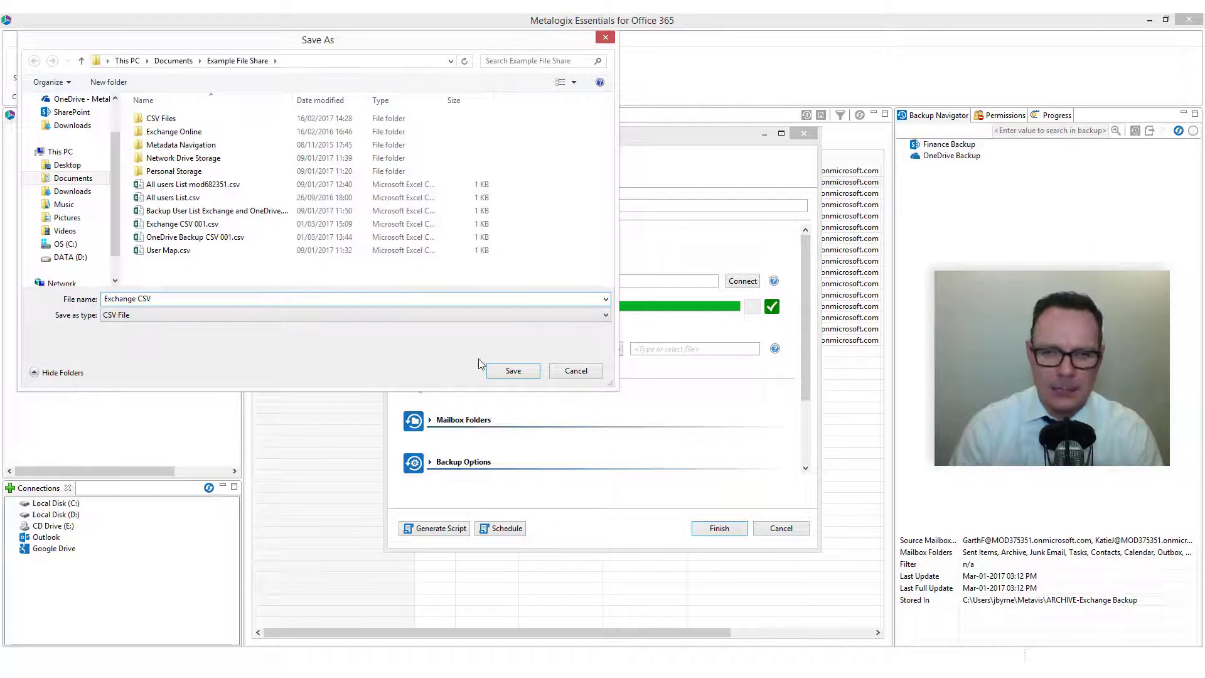
pyautogui.click(513, 370)
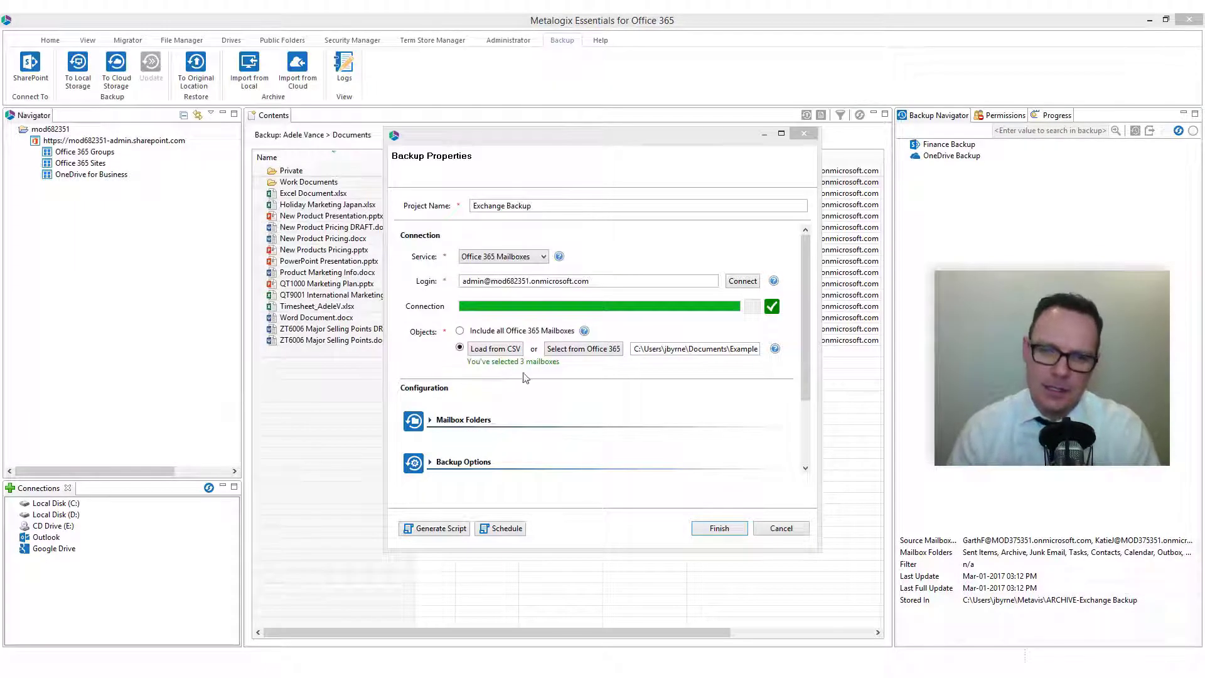
# - Maximize Backup Properties and tick every mailbox folder, Archive through Sent Items, for backup
pyautogui.click(783, 134)
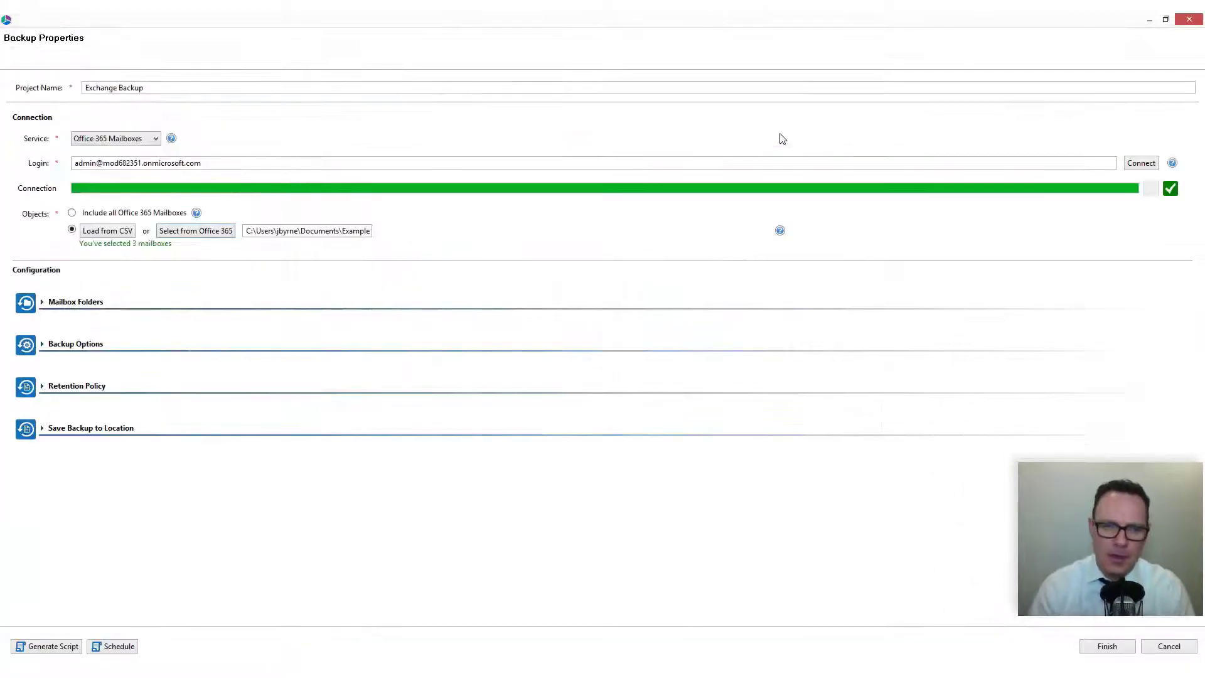
pyautogui.click(86, 308)
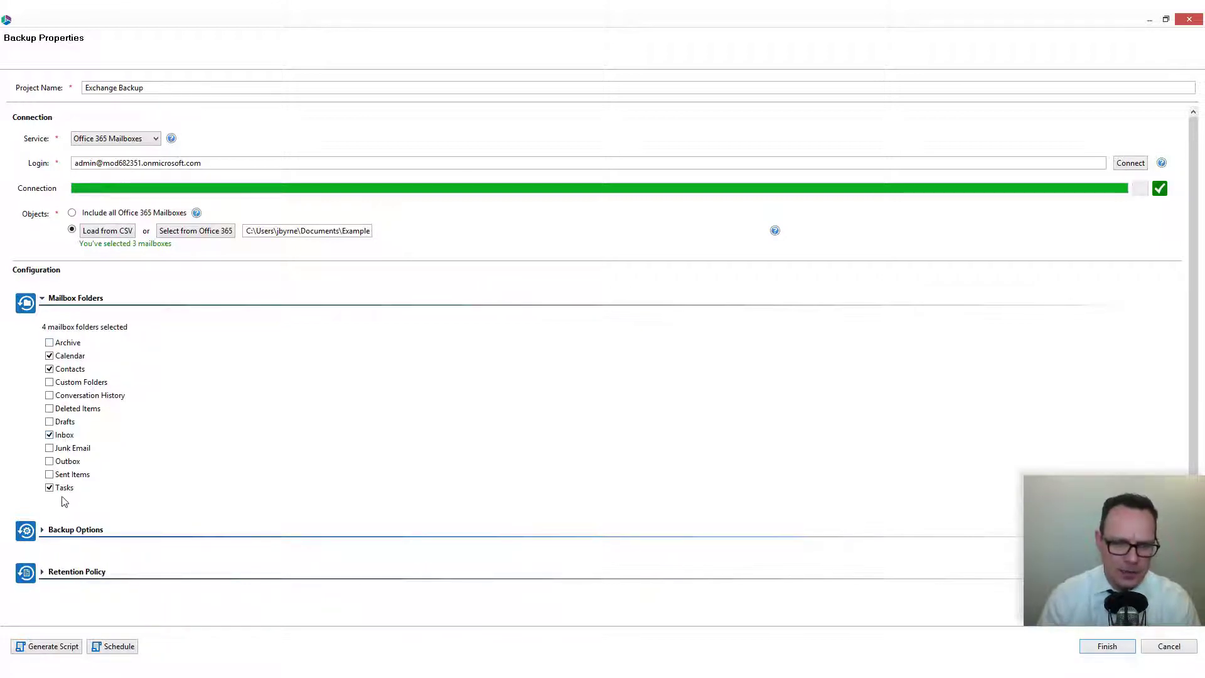
pyautogui.click(53, 343)
pyautogui.click(53, 383)
pyautogui.click(52, 397)
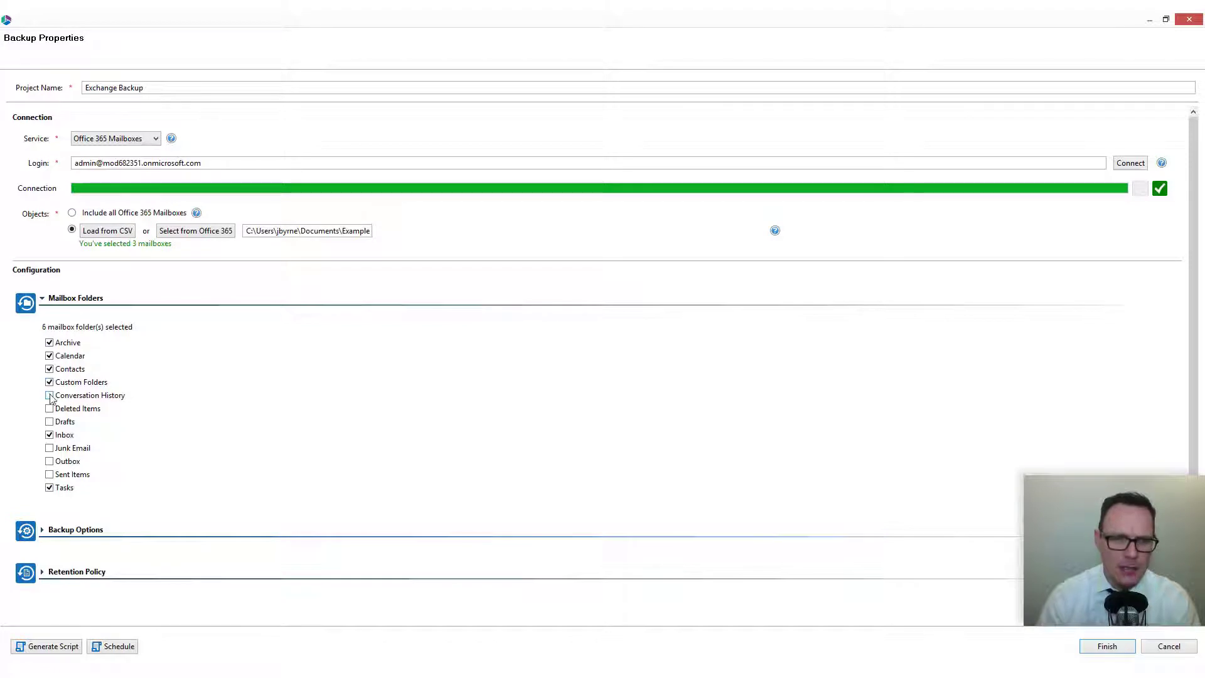
pyautogui.click(51, 423)
pyautogui.click(49, 448)
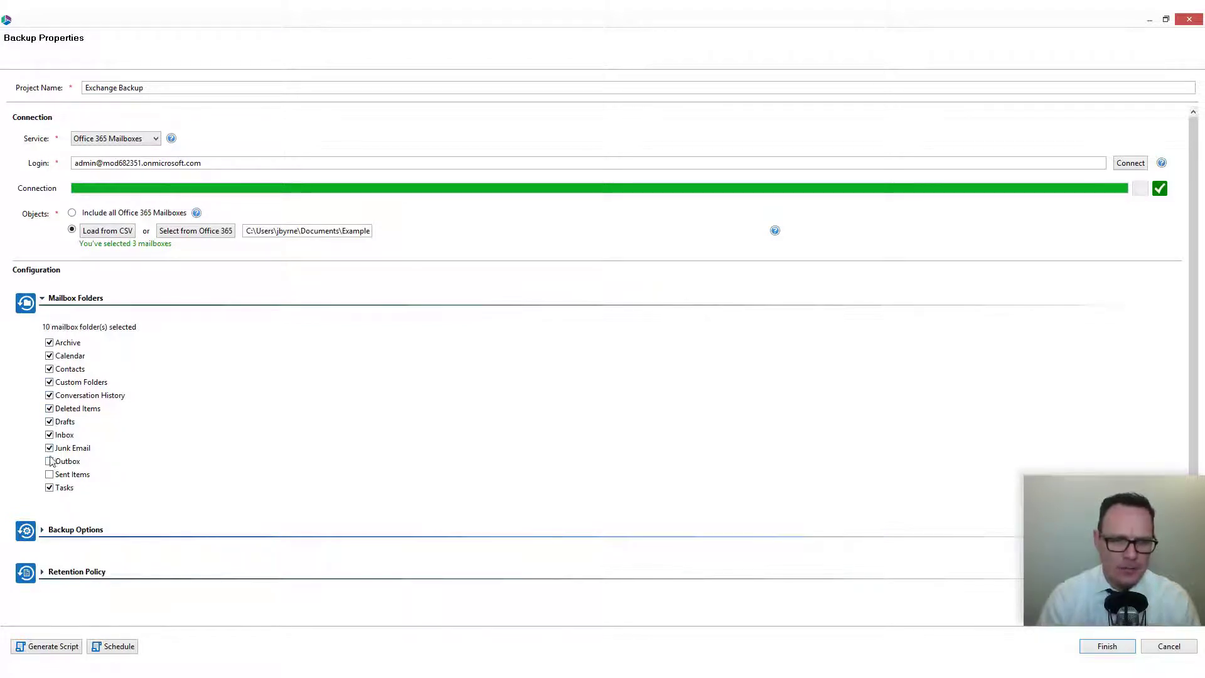
pyautogui.click(50, 462)
pyautogui.click(49, 474)
pyautogui.click(83, 530)
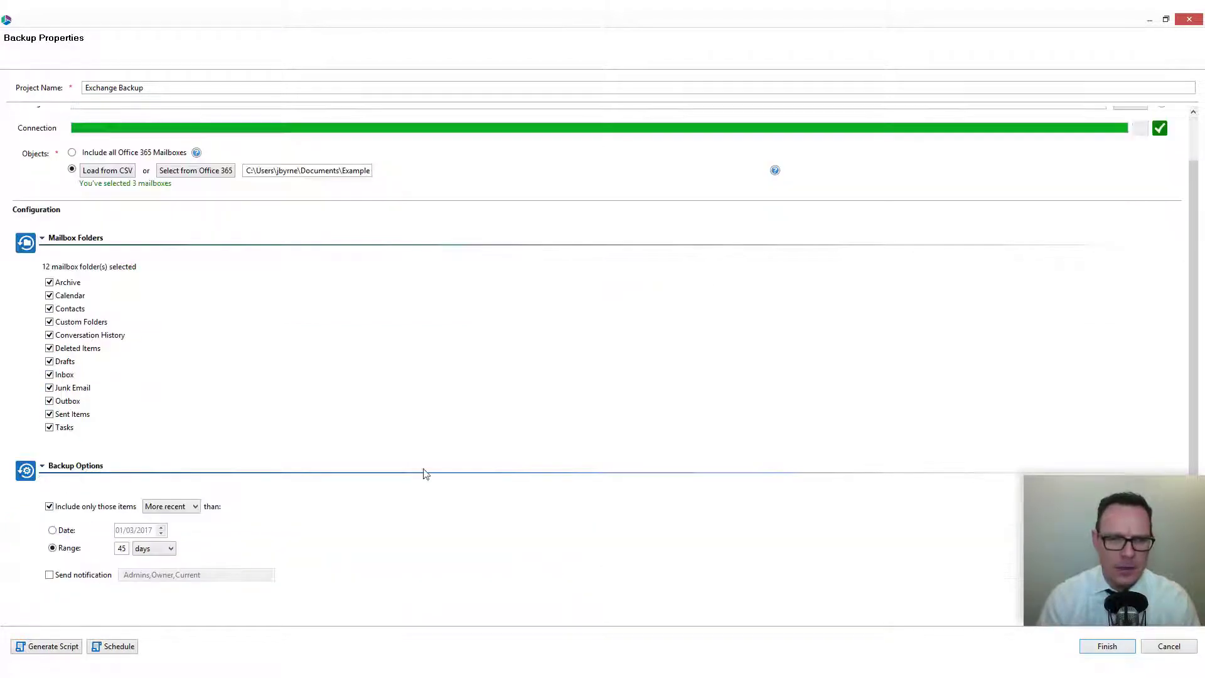
# - Turn off the item age filter so mail of any date is backed up
pyautogui.scroll(-3, 1196, 312)
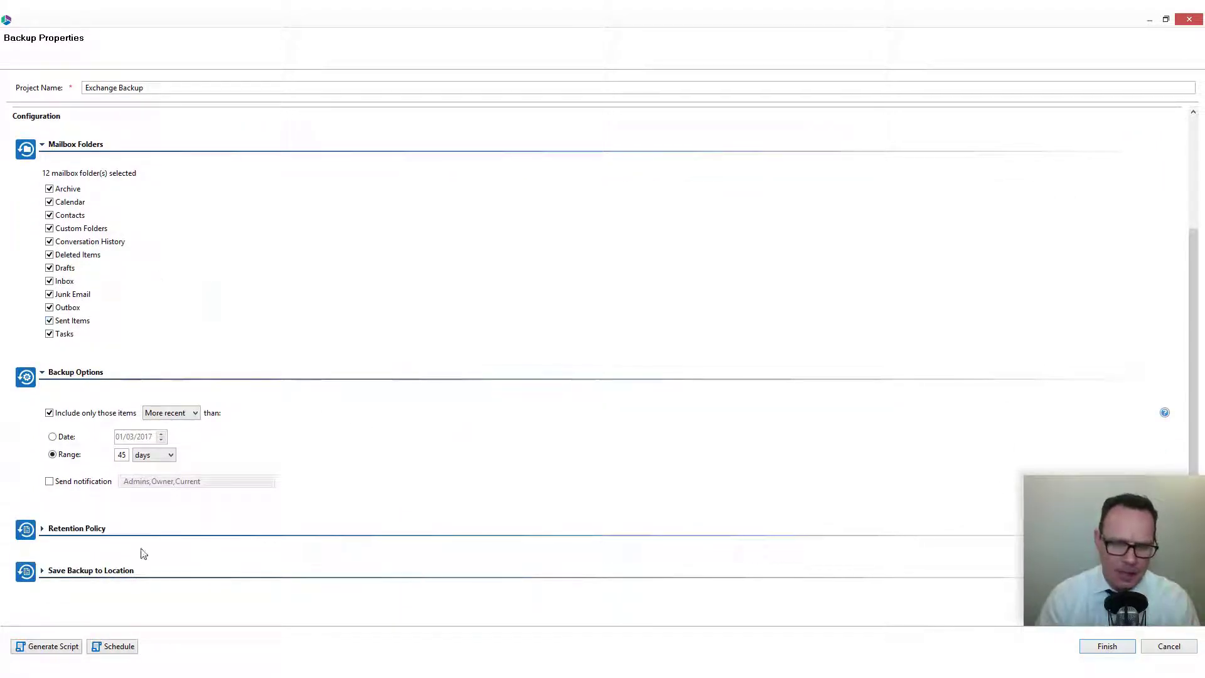
pyautogui.click(172, 414)
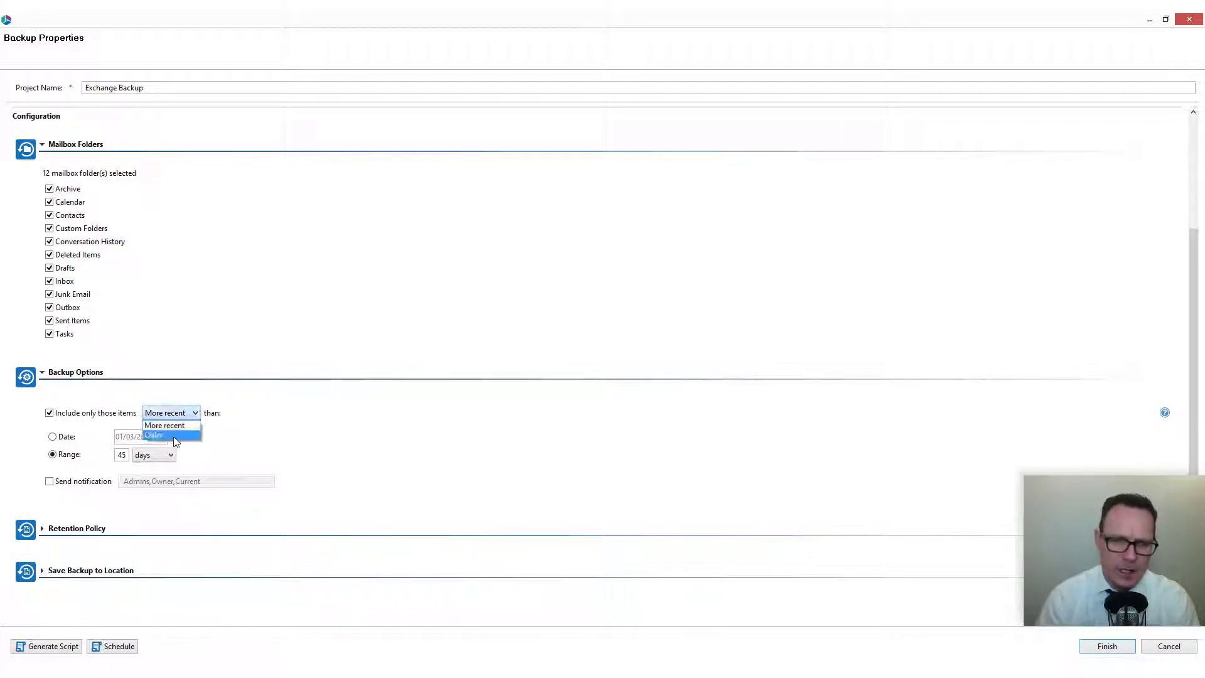
pyautogui.click(172, 437)
pyautogui.click(57, 438)
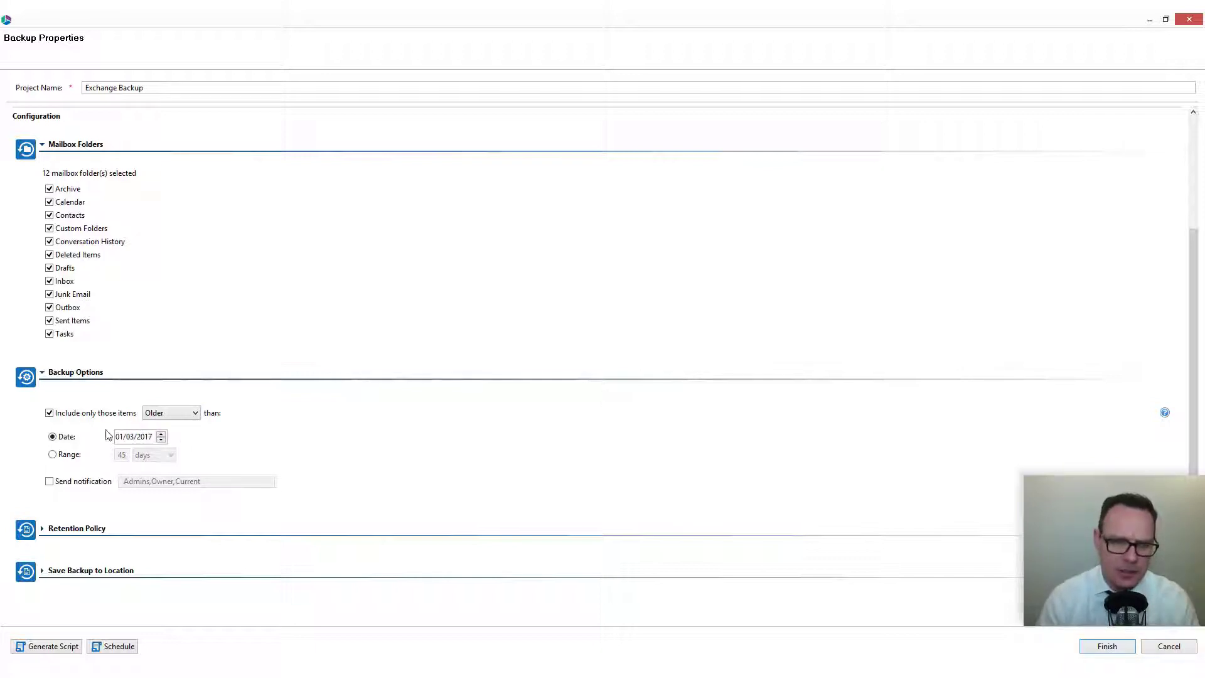
pyautogui.click(48, 413)
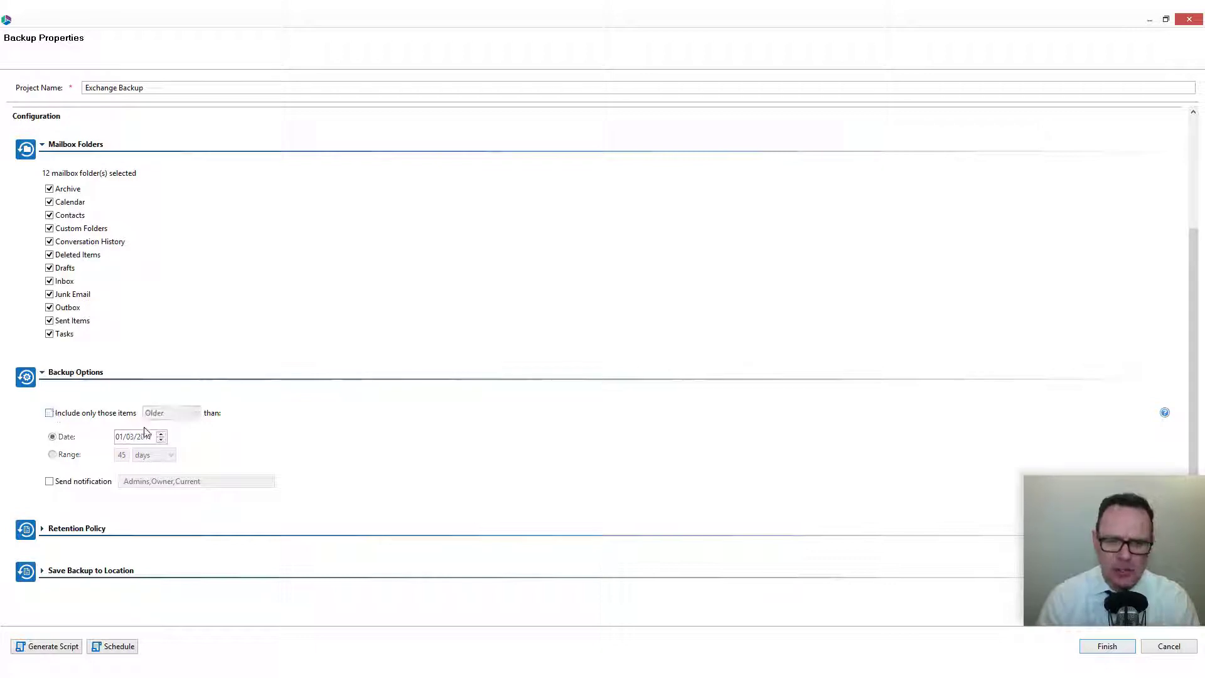
pyautogui.click(79, 528)
pyautogui.scroll(-1, 1195, 339)
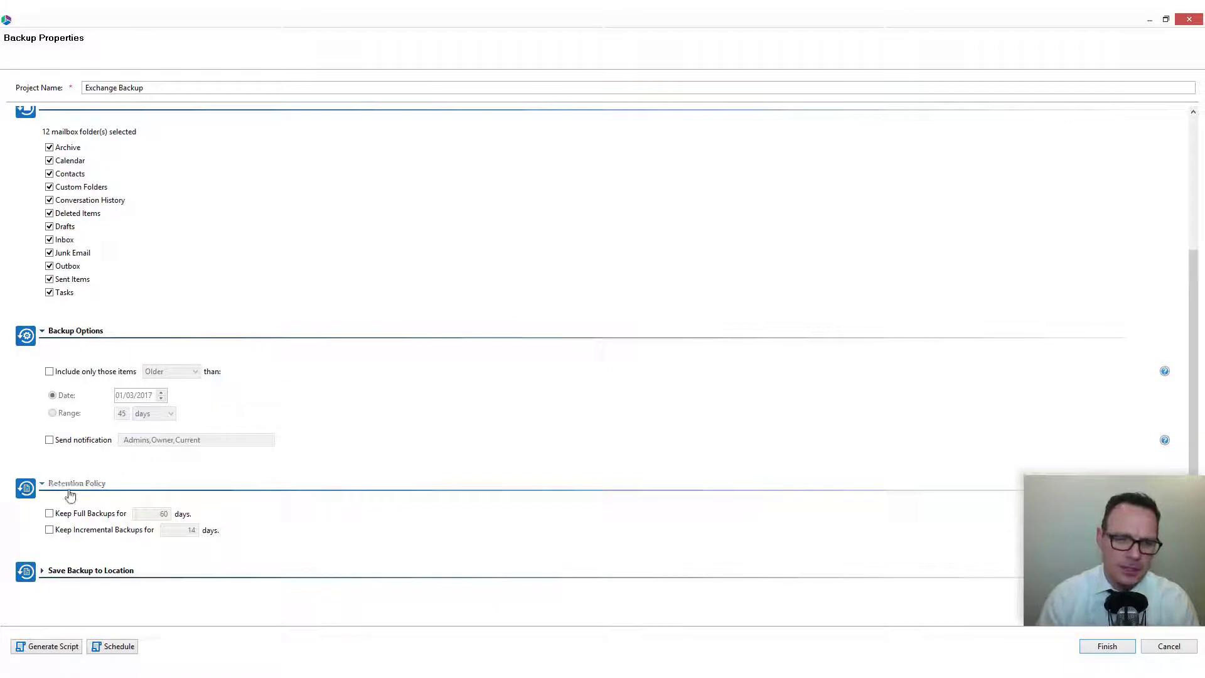
pyautogui.click(50, 513)
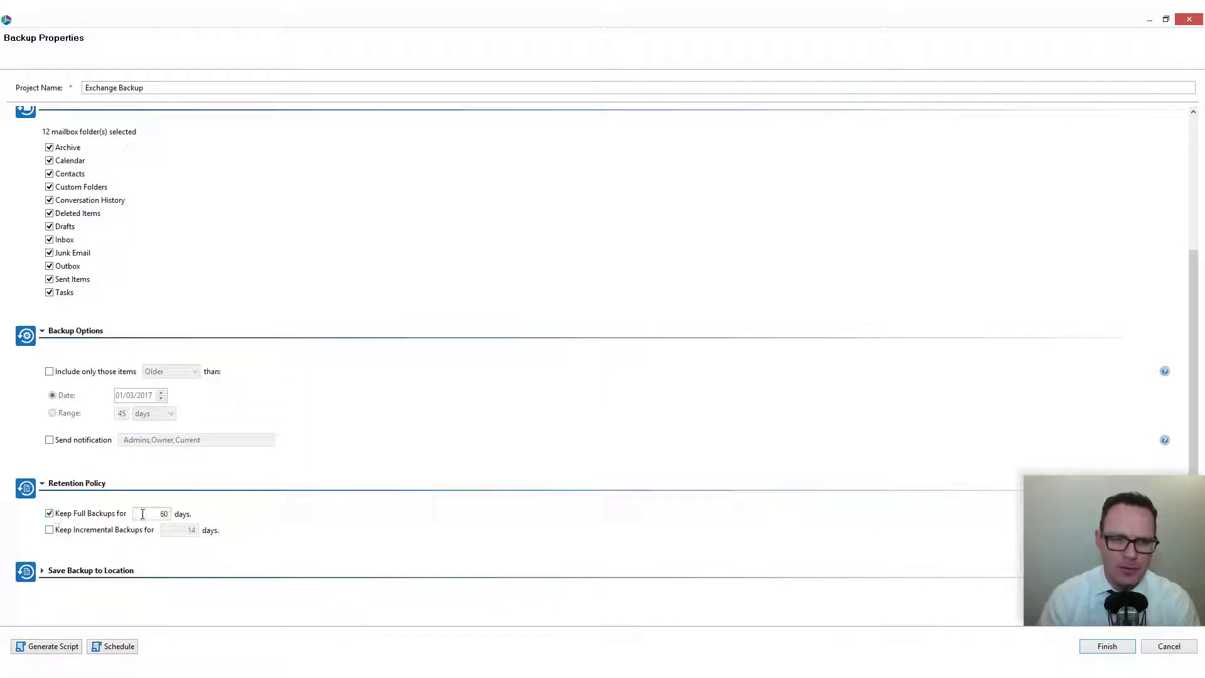
pyautogui.click(49, 530)
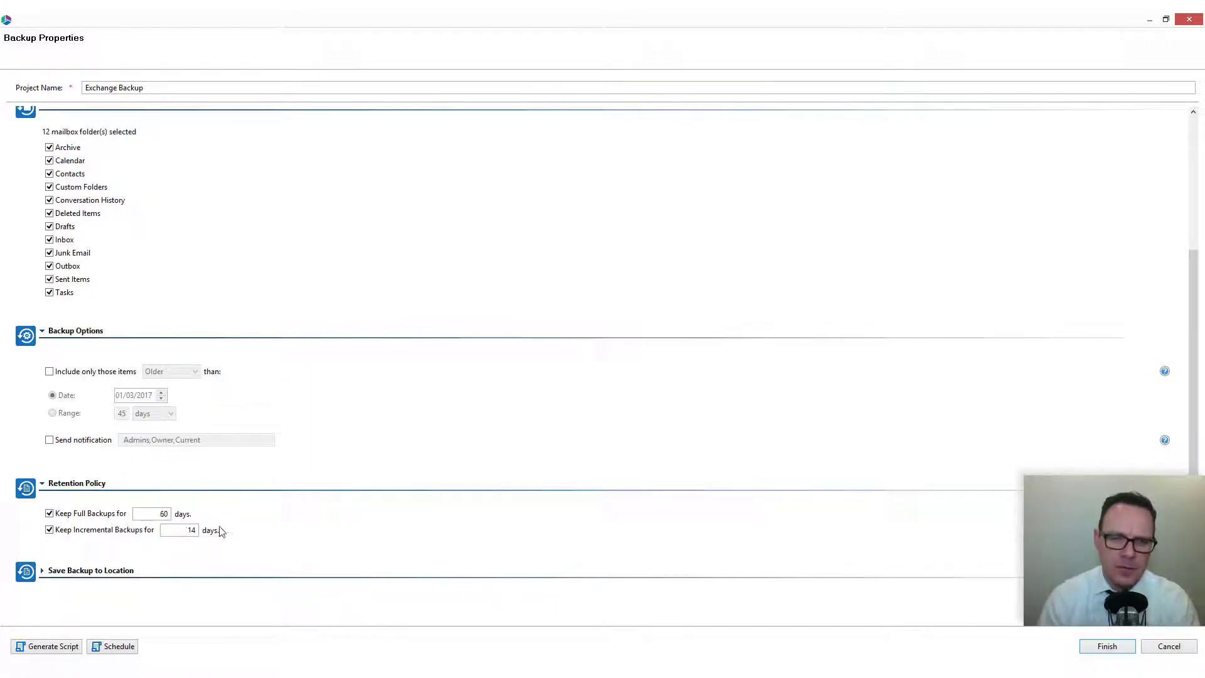
pyautogui.click(63, 530)
pyautogui.click(49, 513)
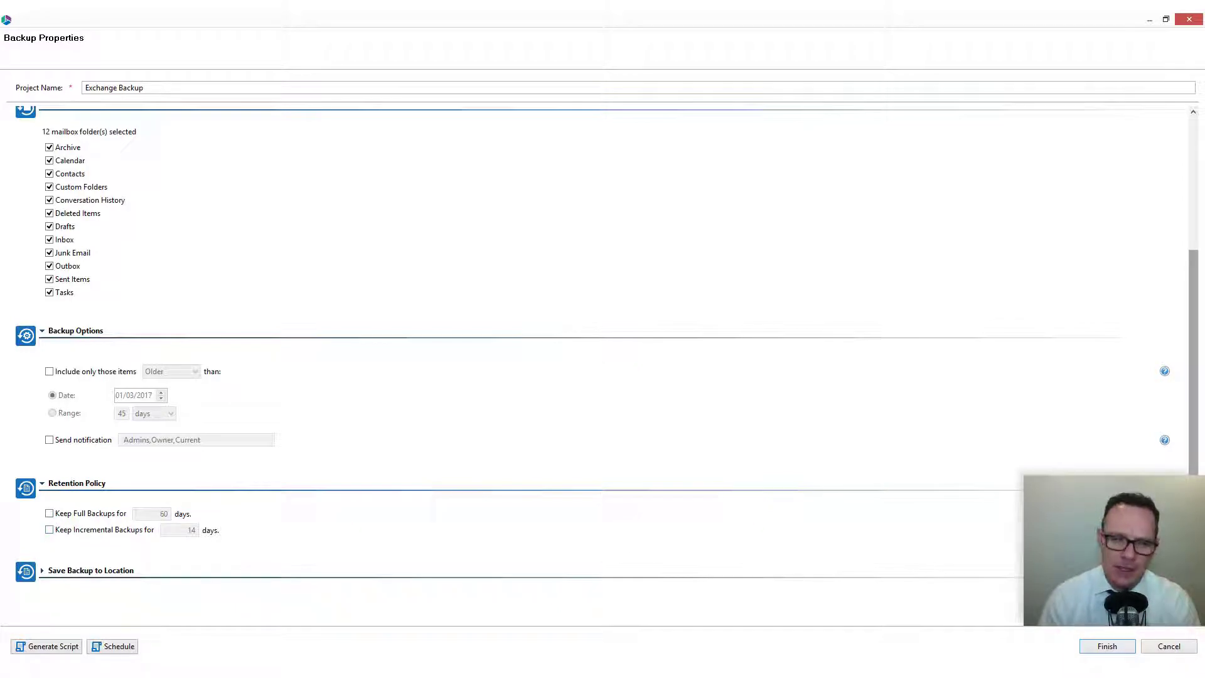
# - Replace the backup location path and switch the destination to Cloud Storage
pyautogui.click(101, 570)
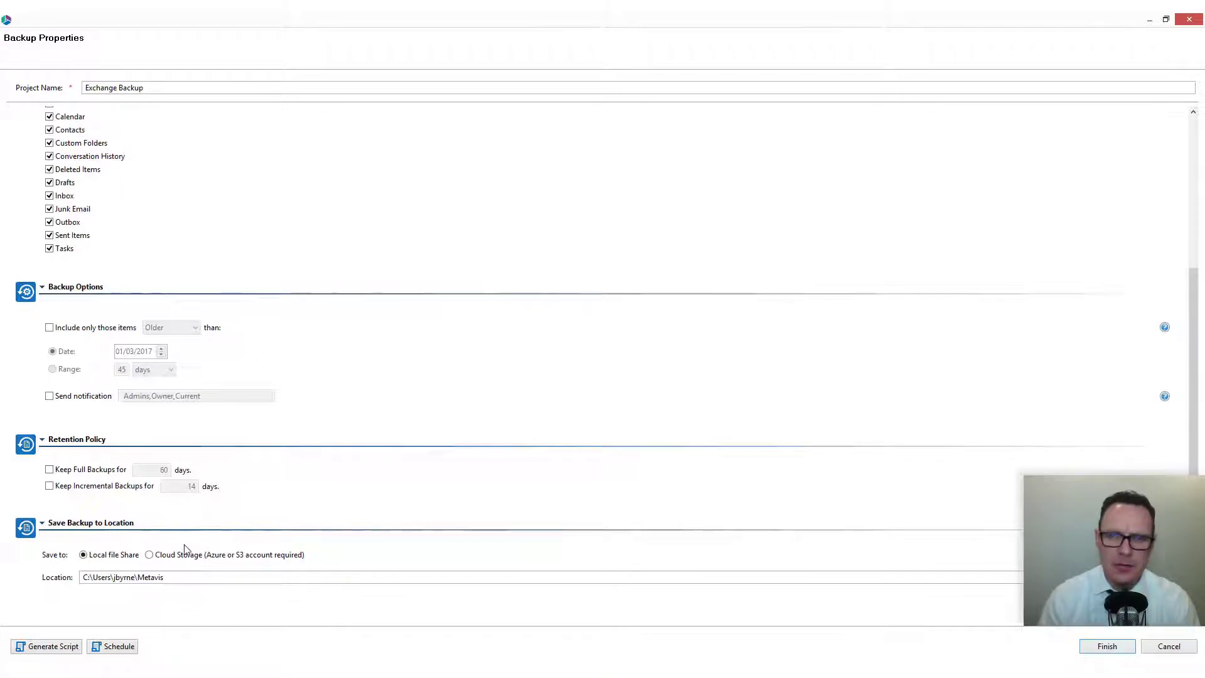
pyautogui.click(178, 577)
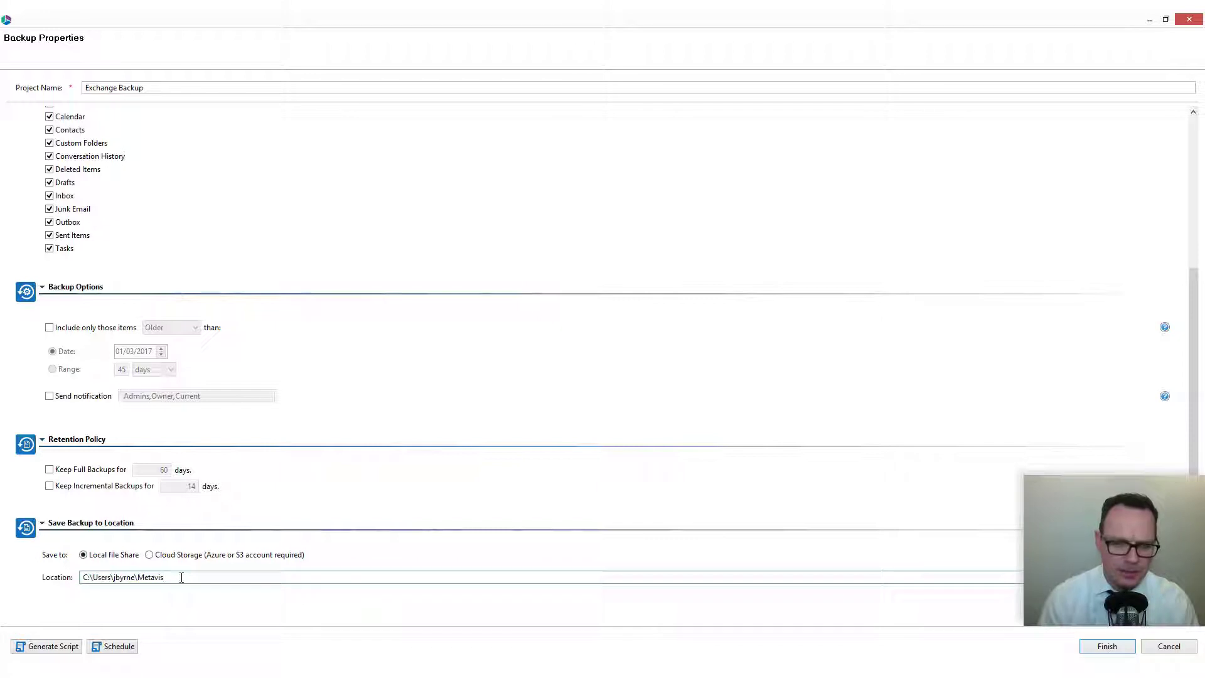
pyautogui.moveTo(182, 576); pyautogui.dragTo(1, 578)
pyautogui.write('\\\\')
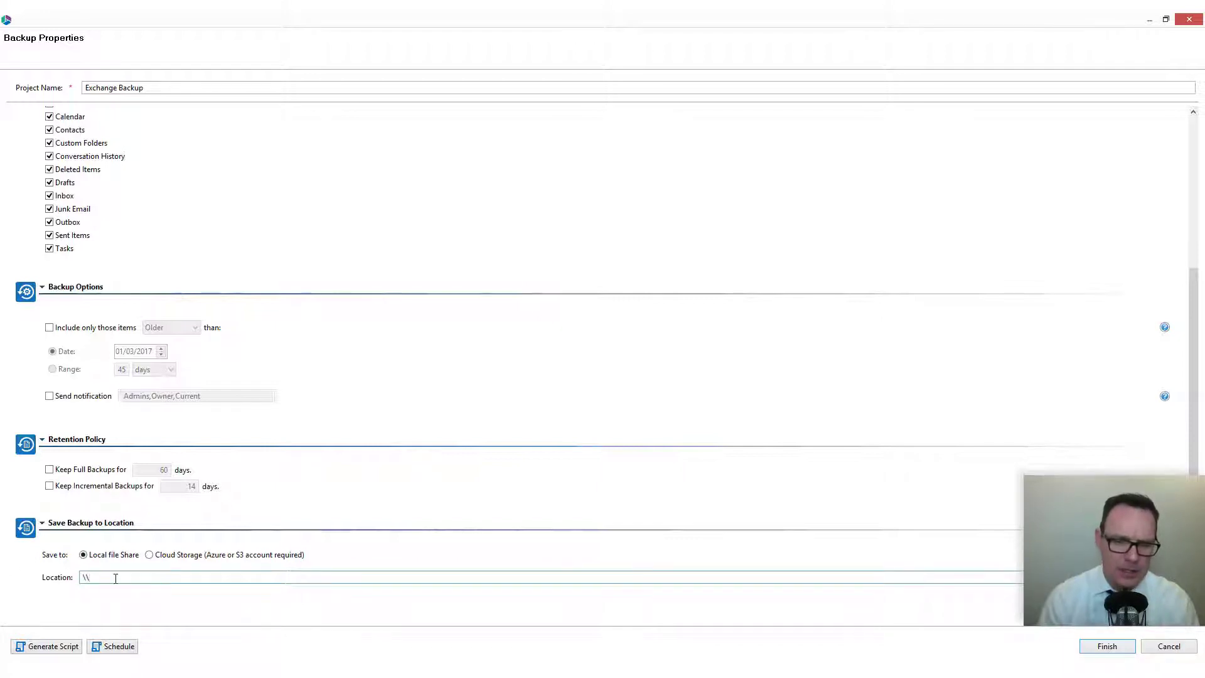
pyautogui.click(148, 557)
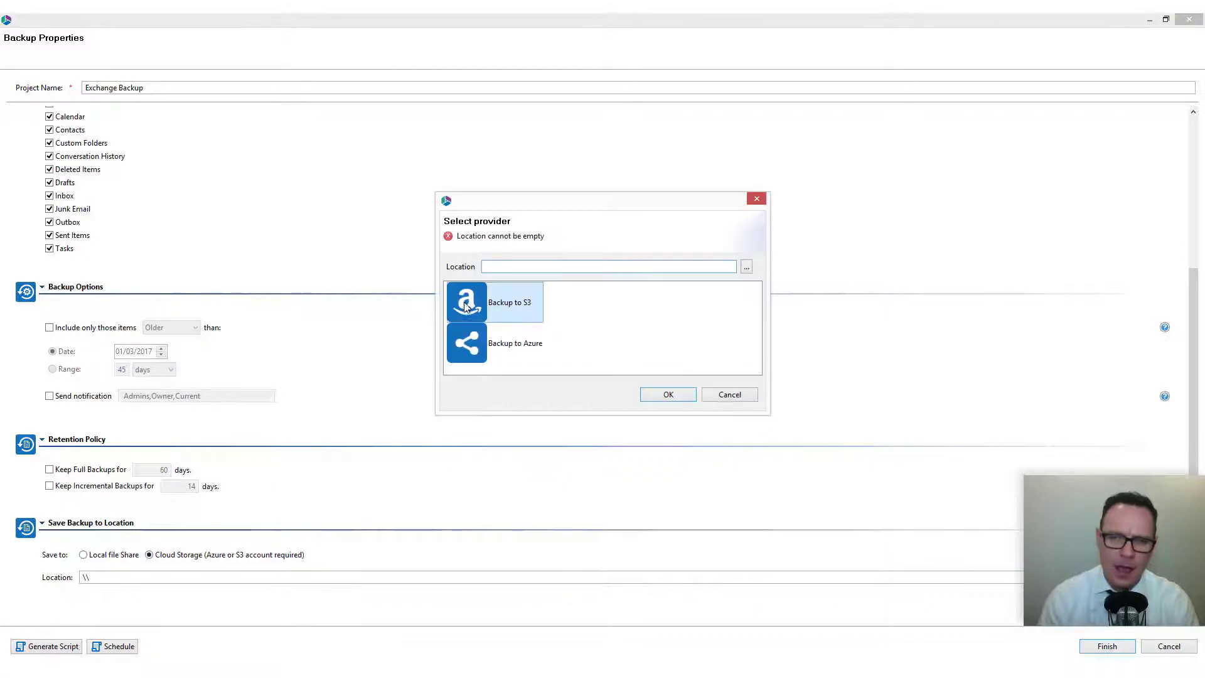
# - Abandon the Azure storage setup and return the destination to Local file Share
pyautogui.click(489, 350)
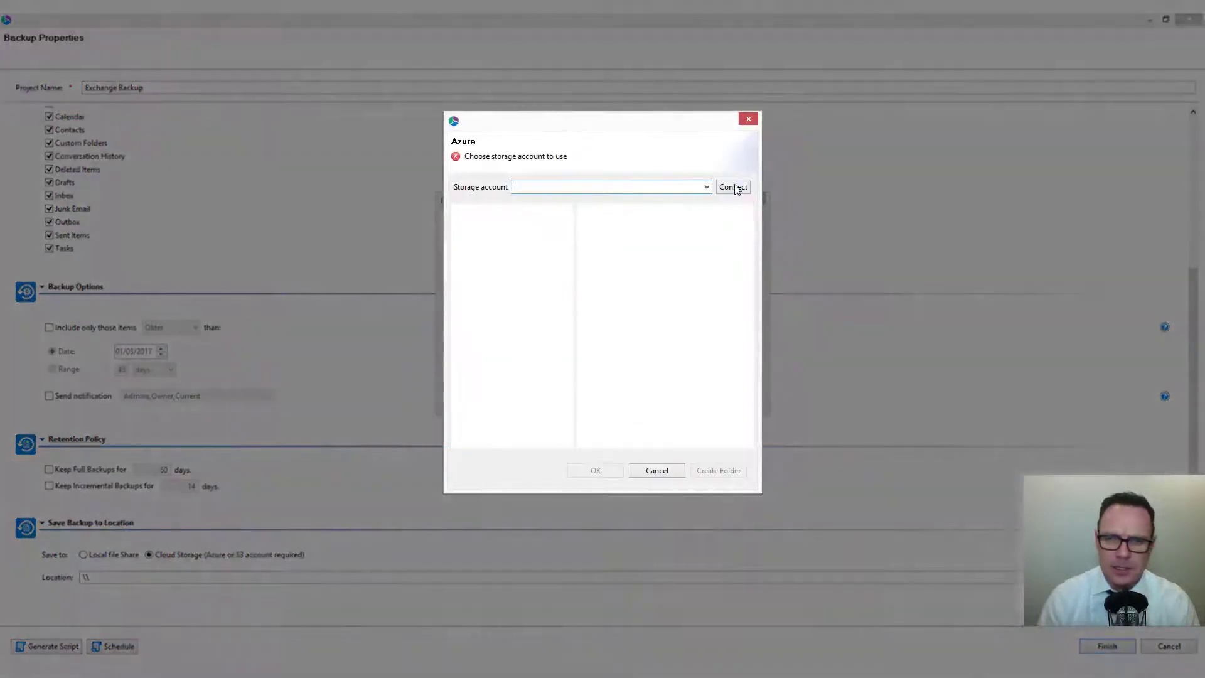
pyautogui.click(732, 187)
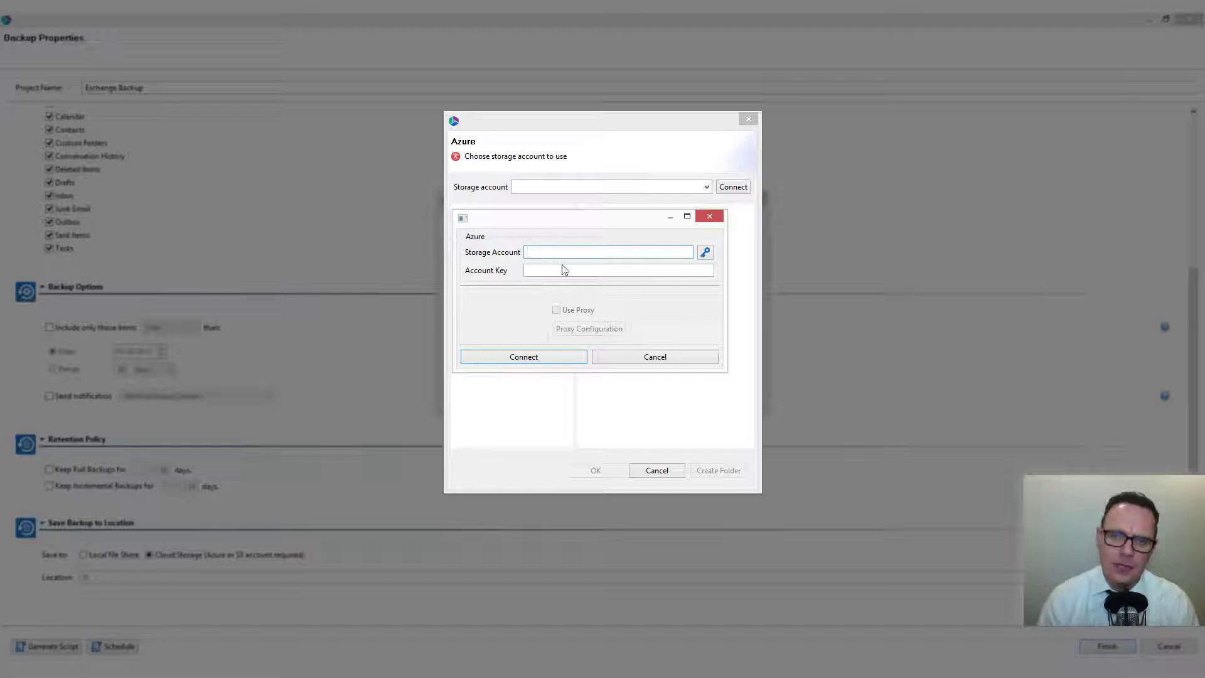
pyautogui.click(654, 356)
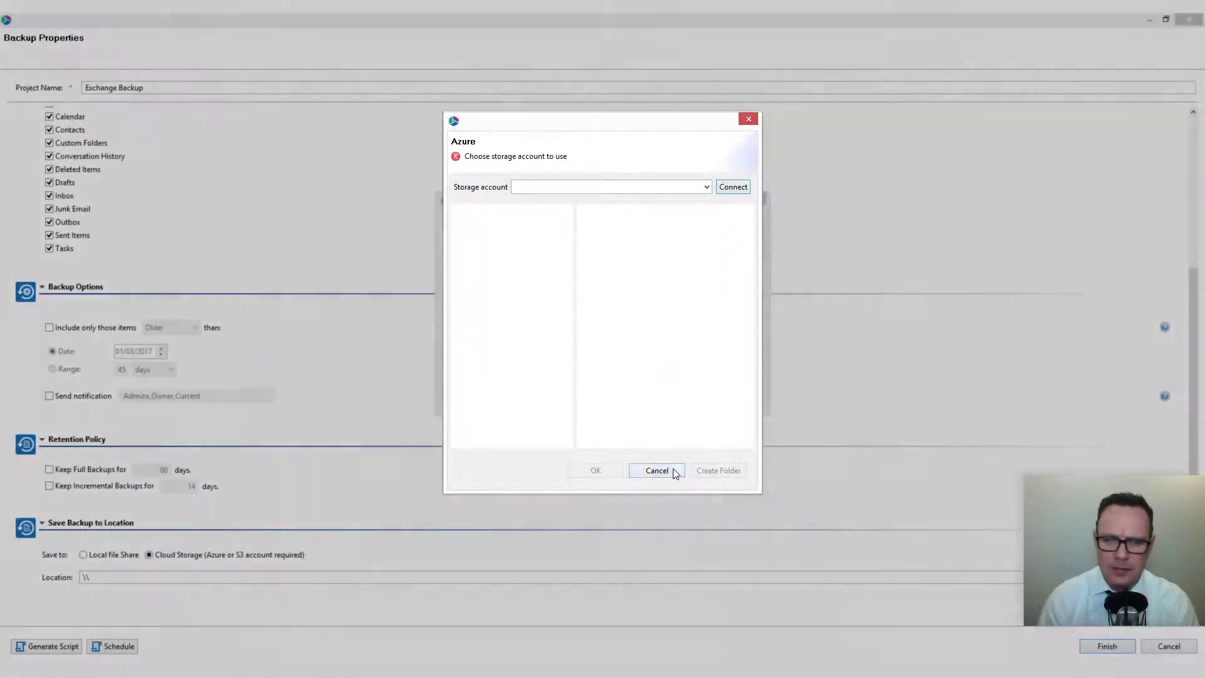
pyautogui.click(672, 472)
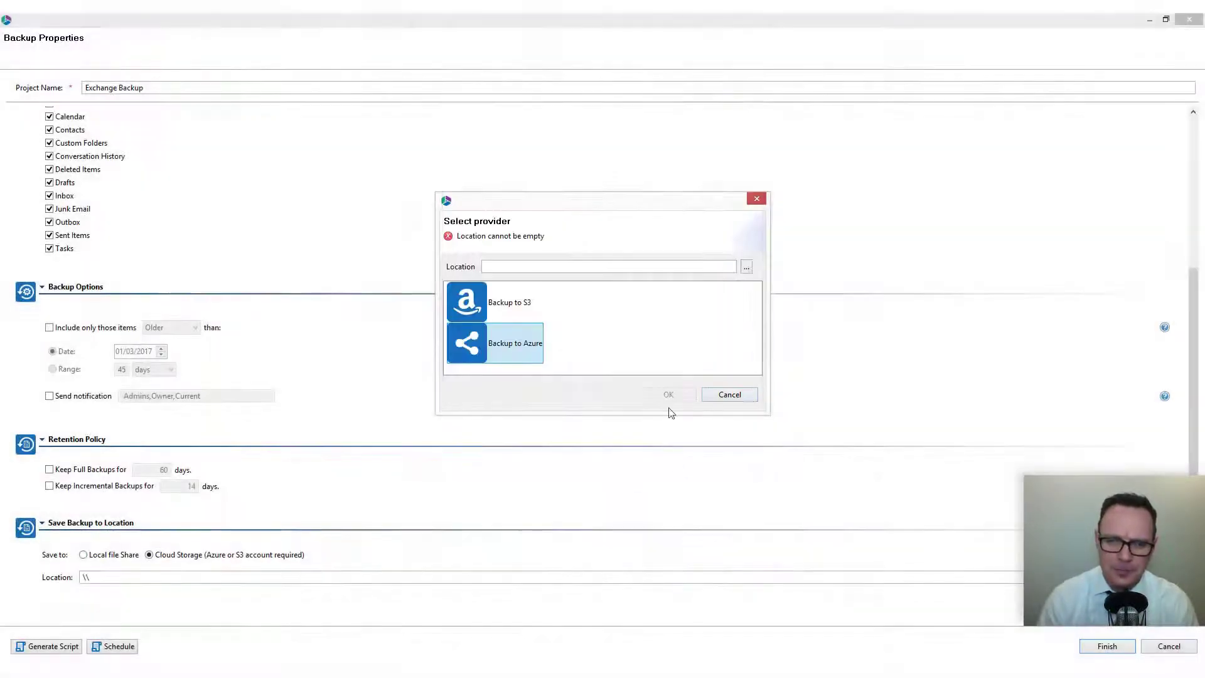
pyautogui.click(728, 395)
pyautogui.click(104, 557)
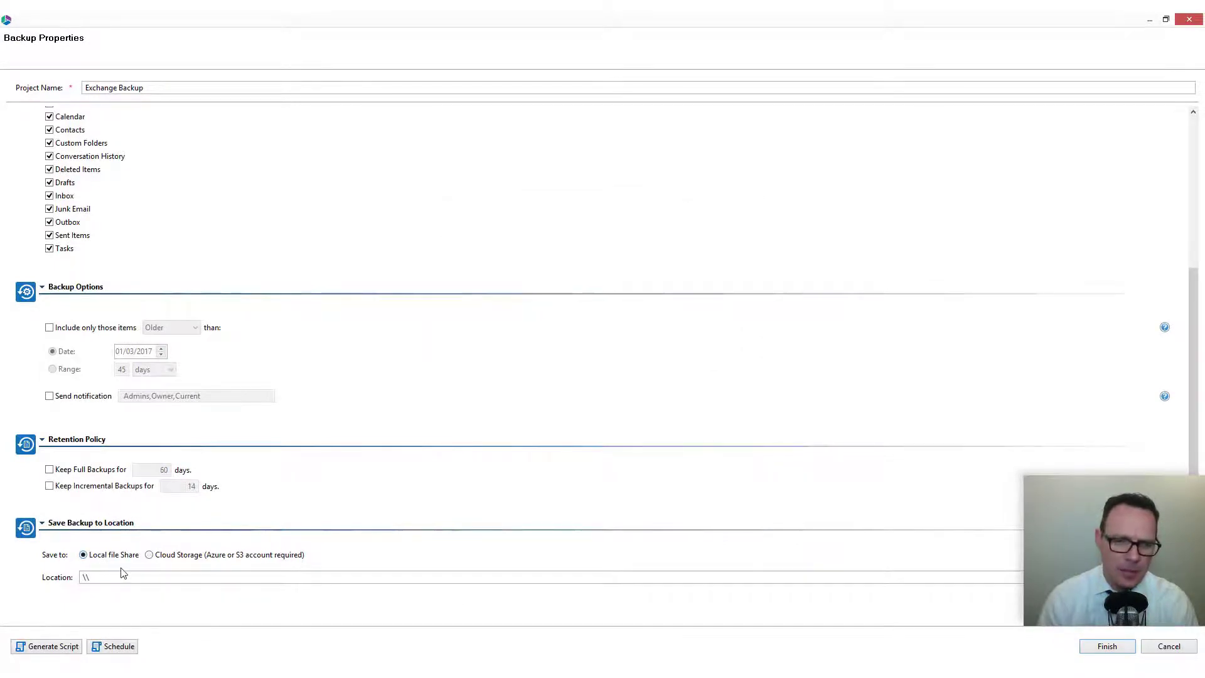
pyautogui.click(121, 573)
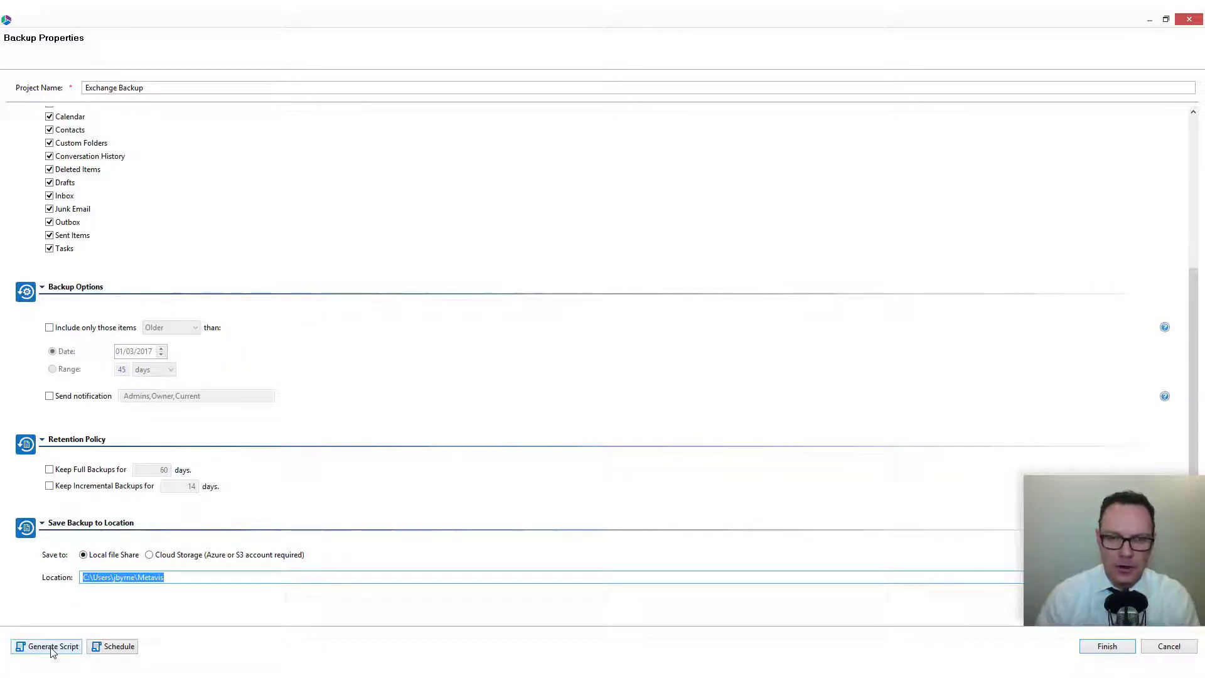
pyautogui.click(116, 649)
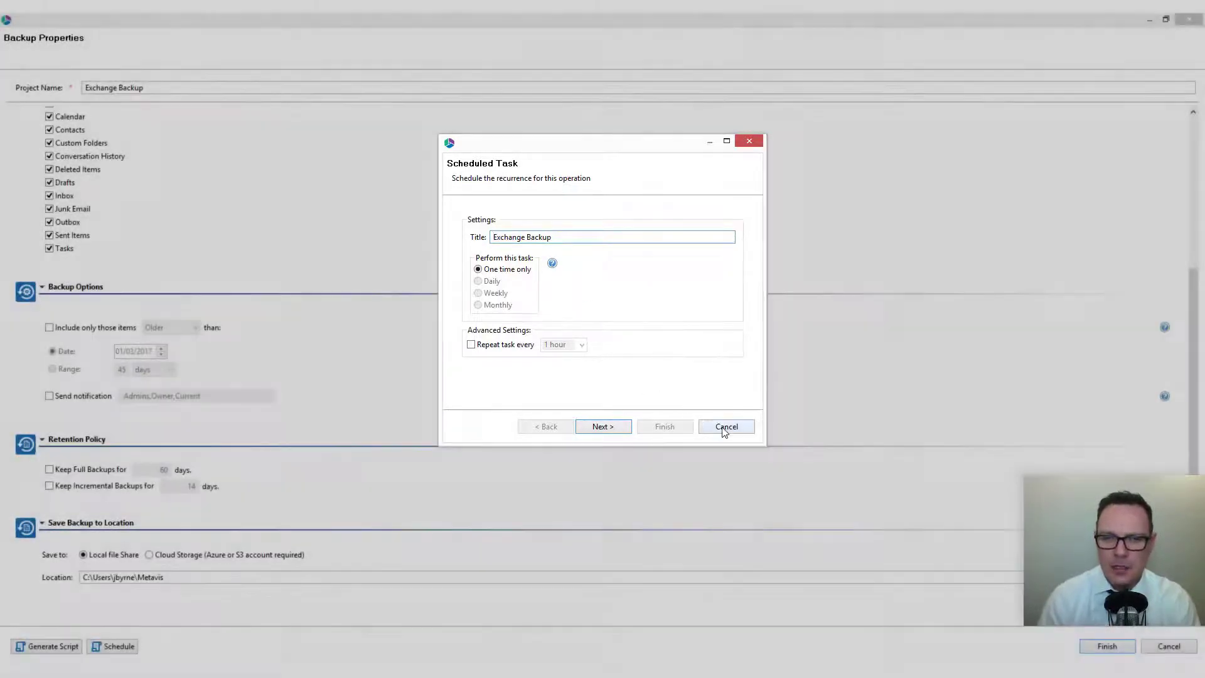
pyautogui.click(723, 426)
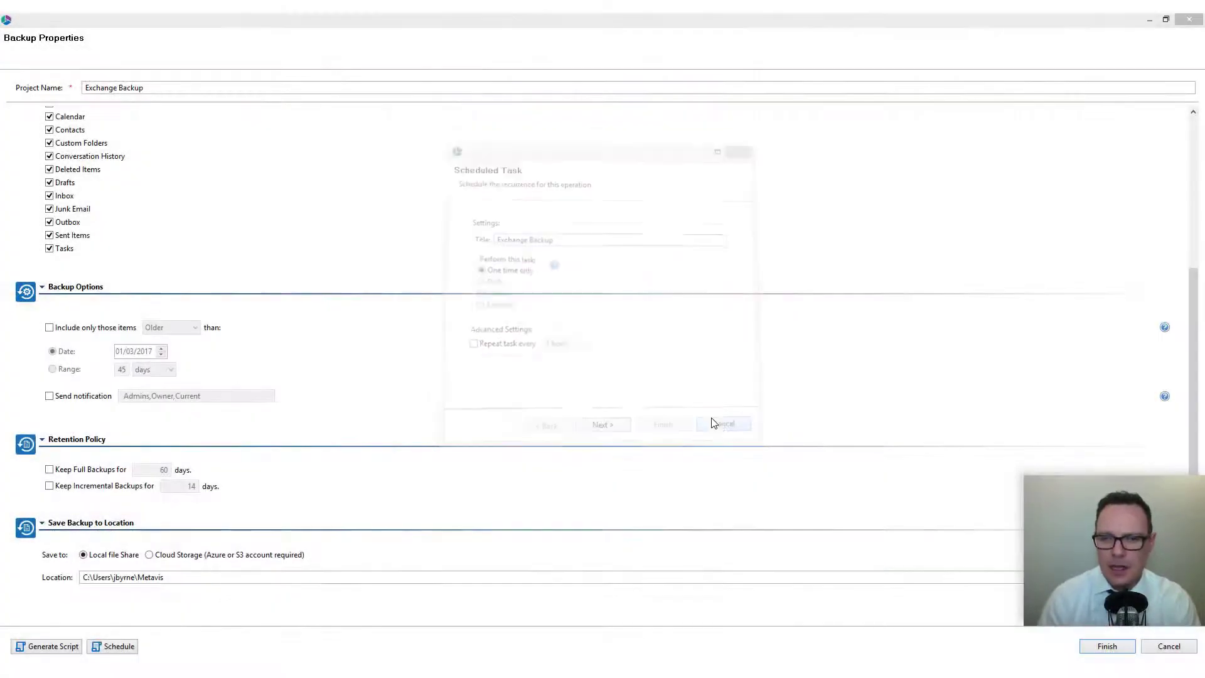
pyautogui.click(1107, 650)
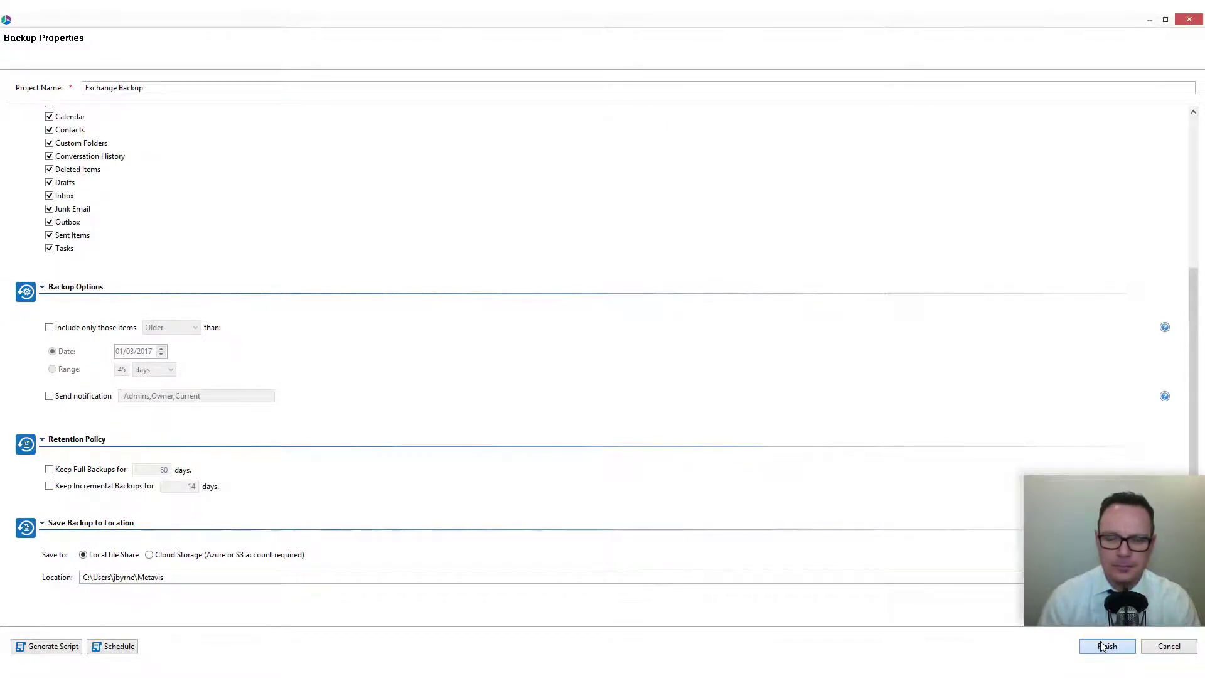
# - Run the Exchange Backup job and open the log of the completed snapshot
pyautogui.click(1106, 646)
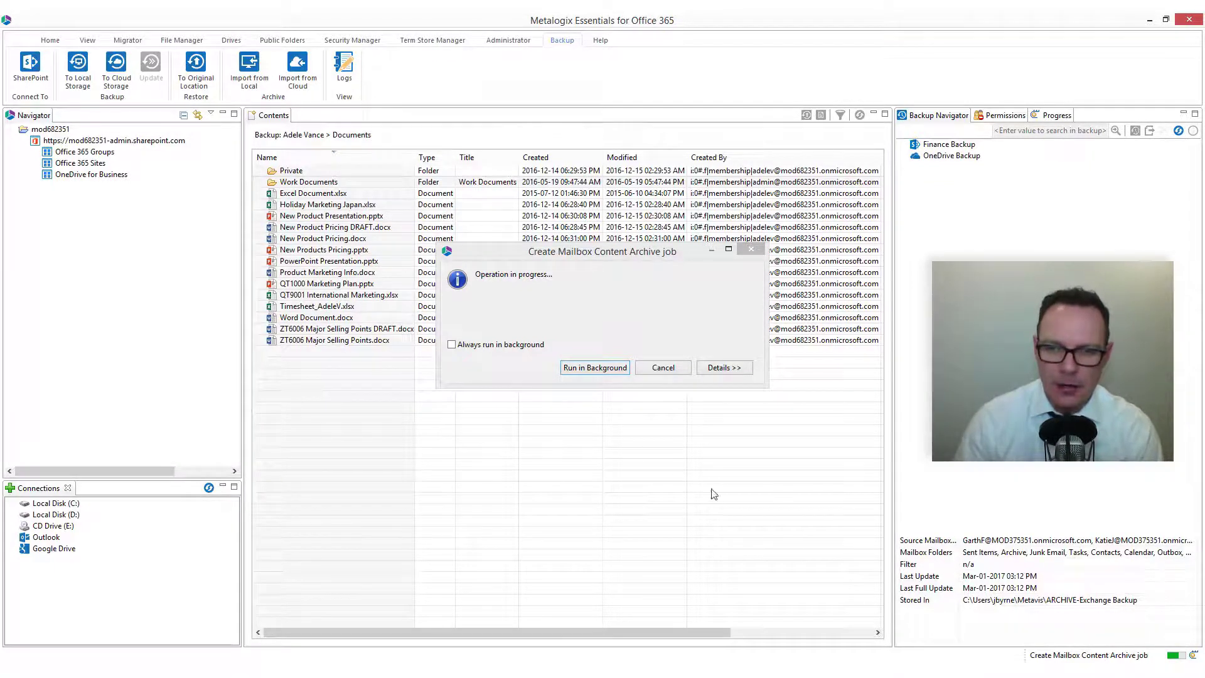
pyautogui.click(720, 370)
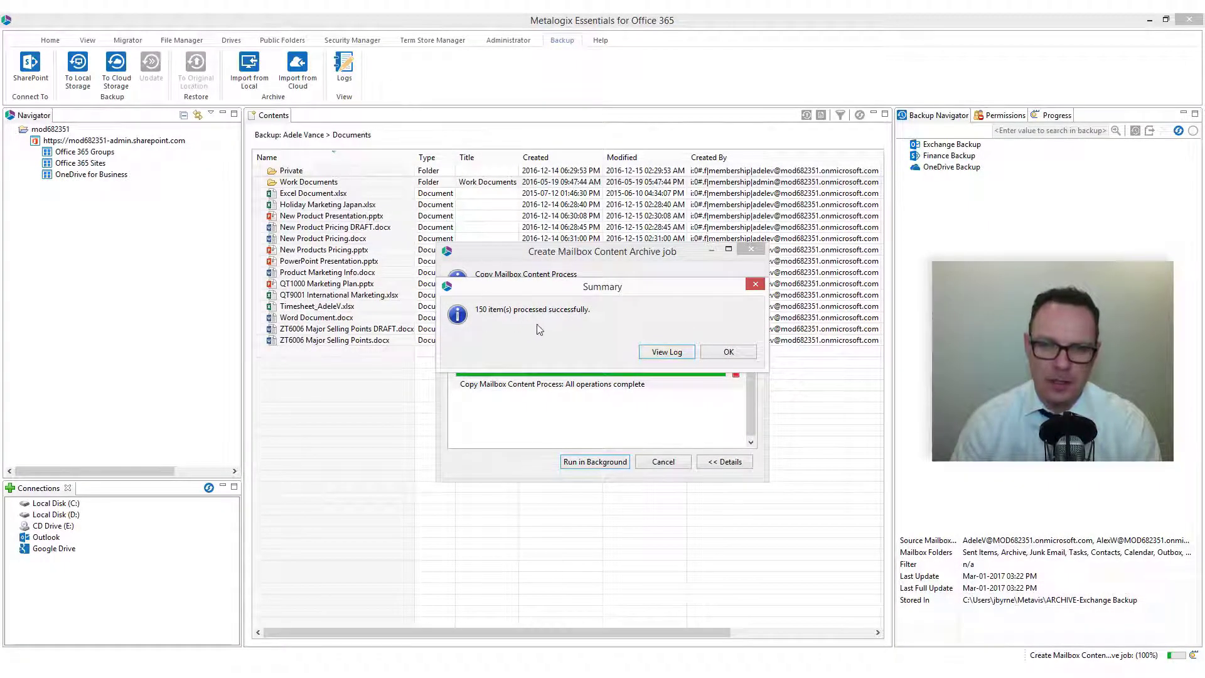
pyautogui.click(666, 350)
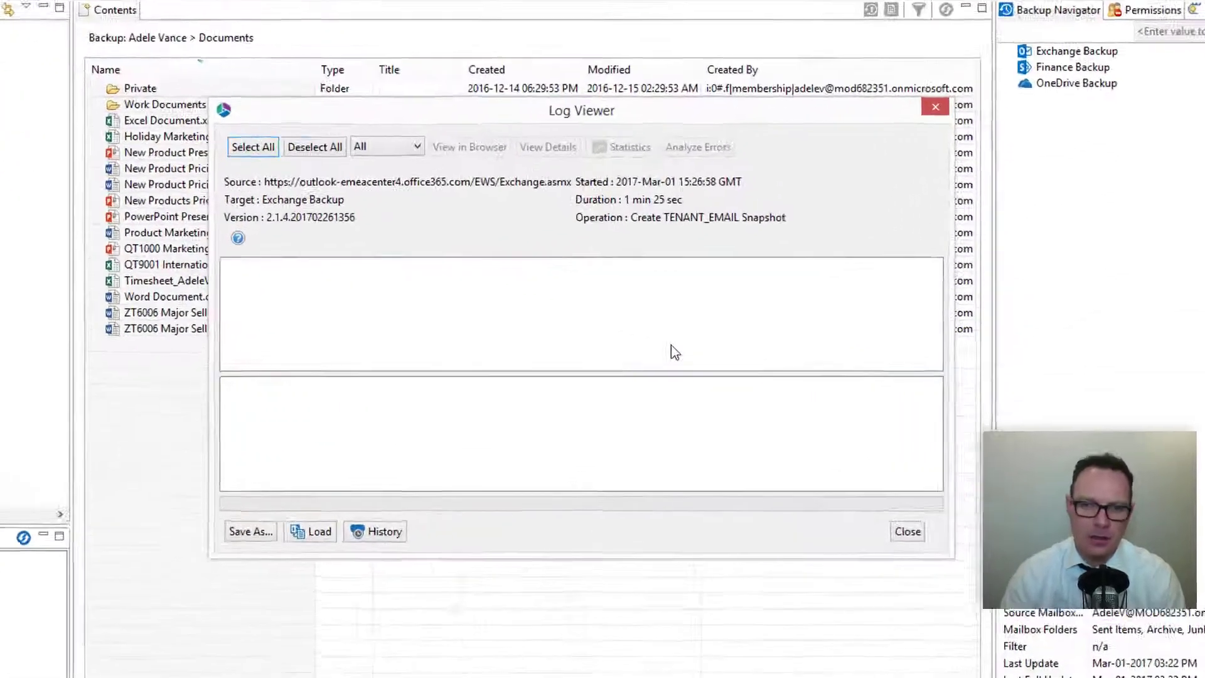
# - Review the log's mailbox folders and Sent Items messages, then close it without exporting
pyautogui.click(232, 266)
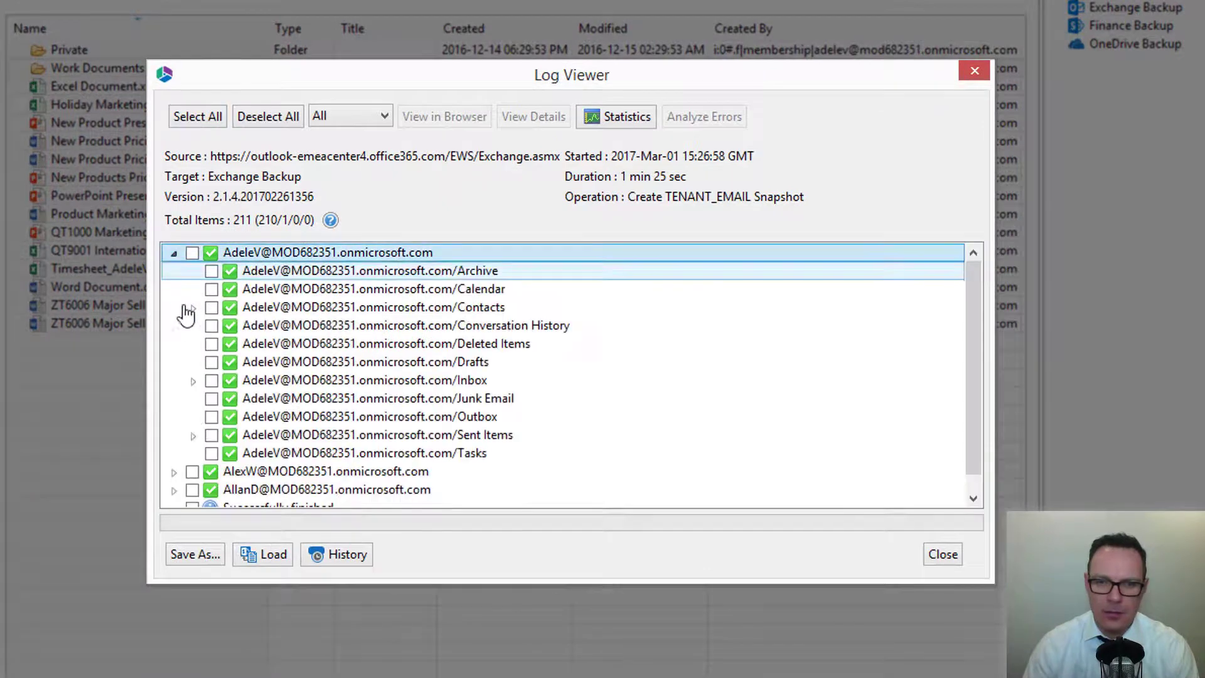
pyautogui.click(173, 471)
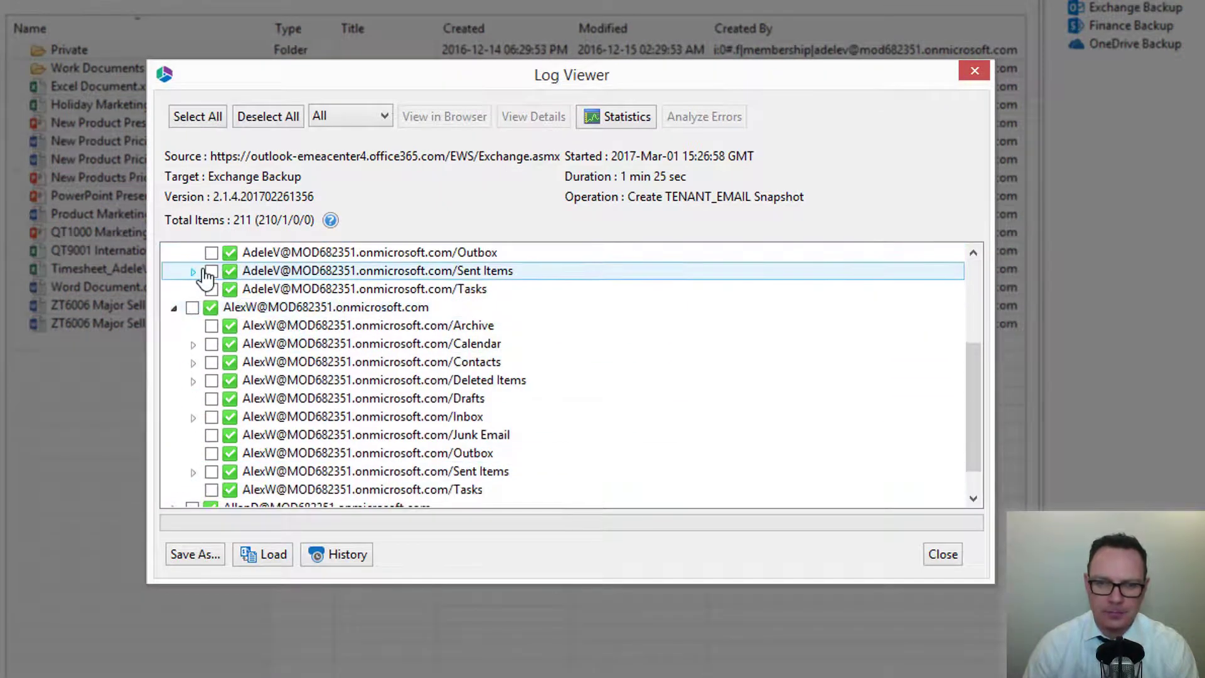
pyautogui.click(193, 271)
pyautogui.moveTo(980, 372); pyautogui.dragTo(982, 268)
pyautogui.click(192, 115)
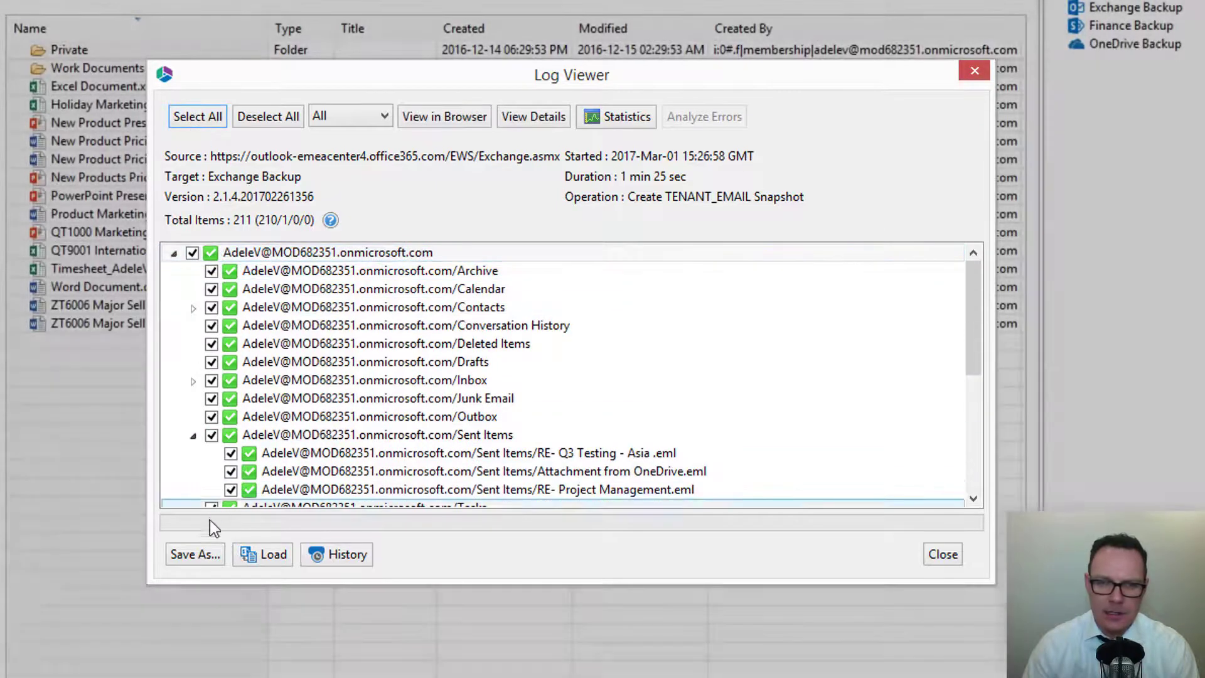
pyautogui.click(193, 554)
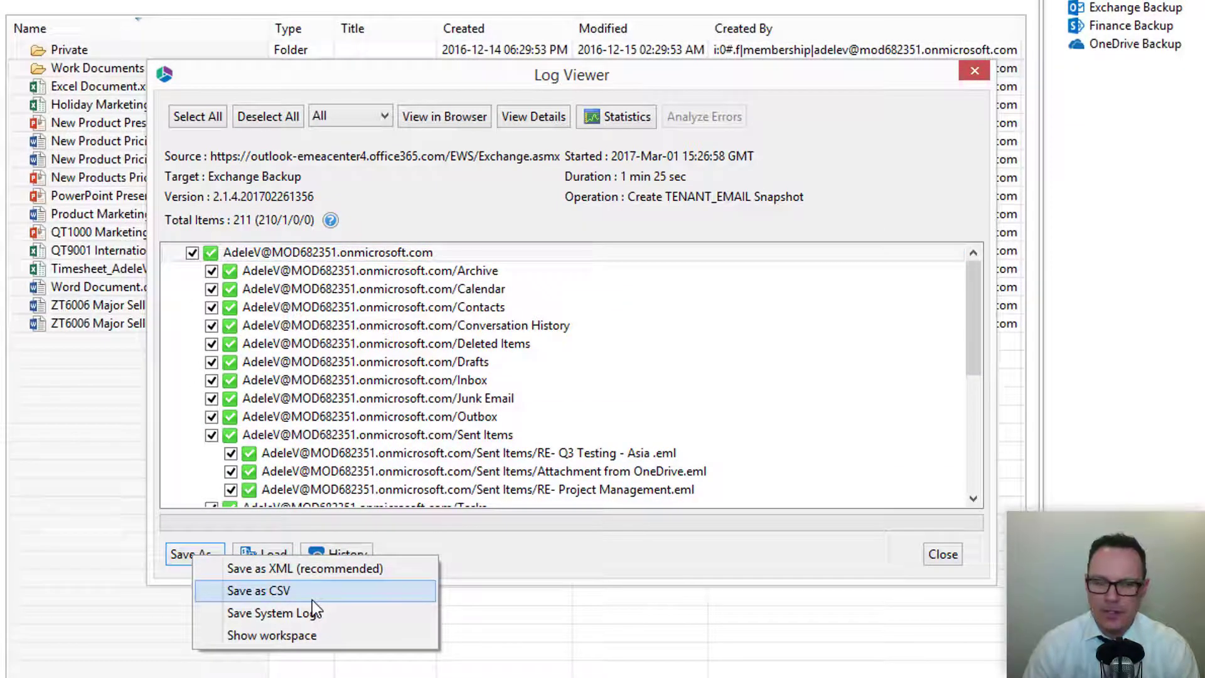
pyautogui.click(332, 567)
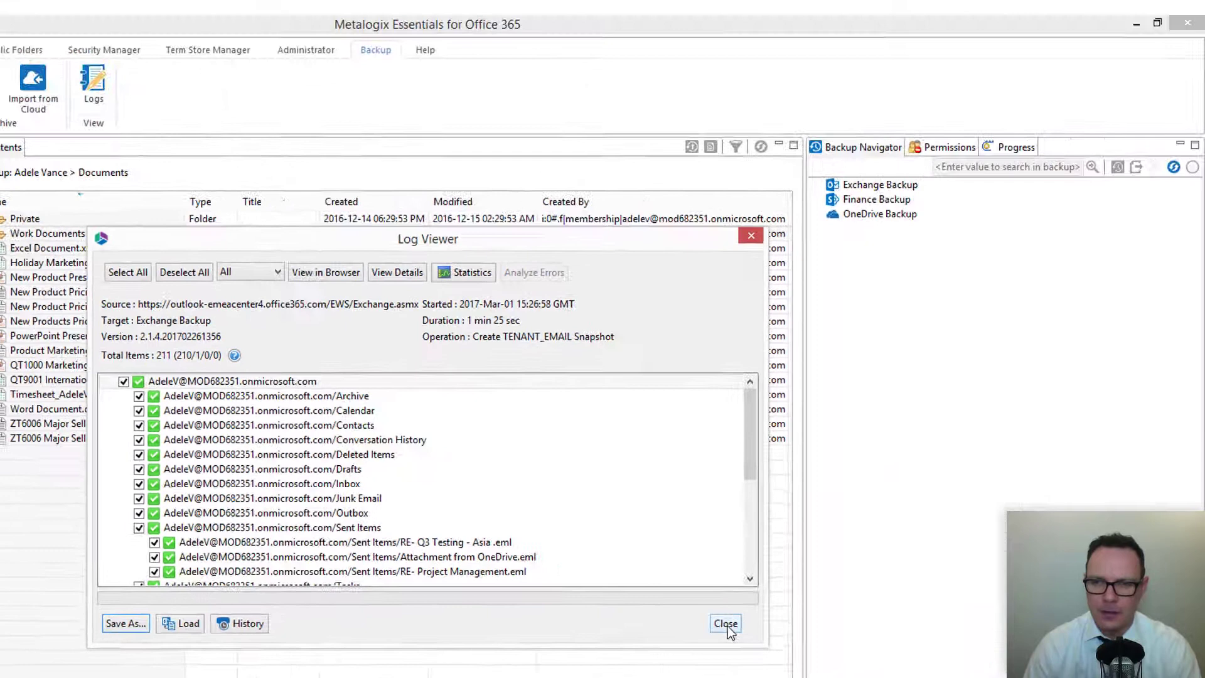
pyautogui.click(943, 554)
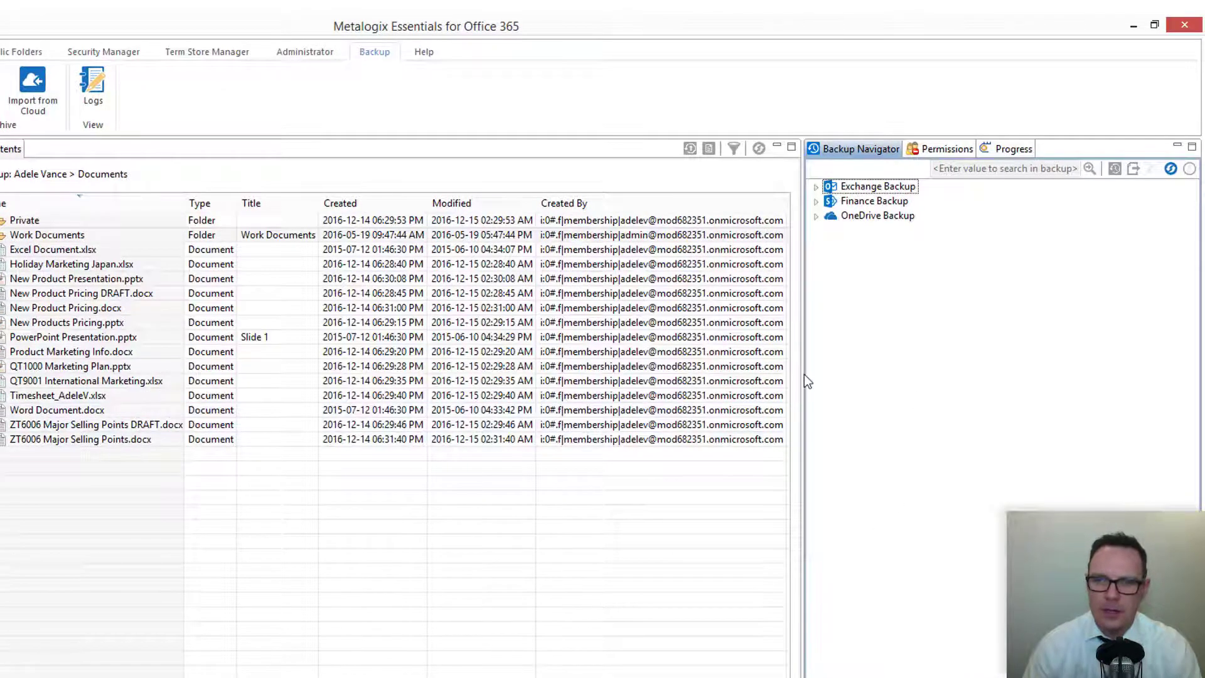
# - Expand the Mar-01-2017 03:26 PM full snapshot and each of its three mailboxes
pyautogui.click(816, 186)
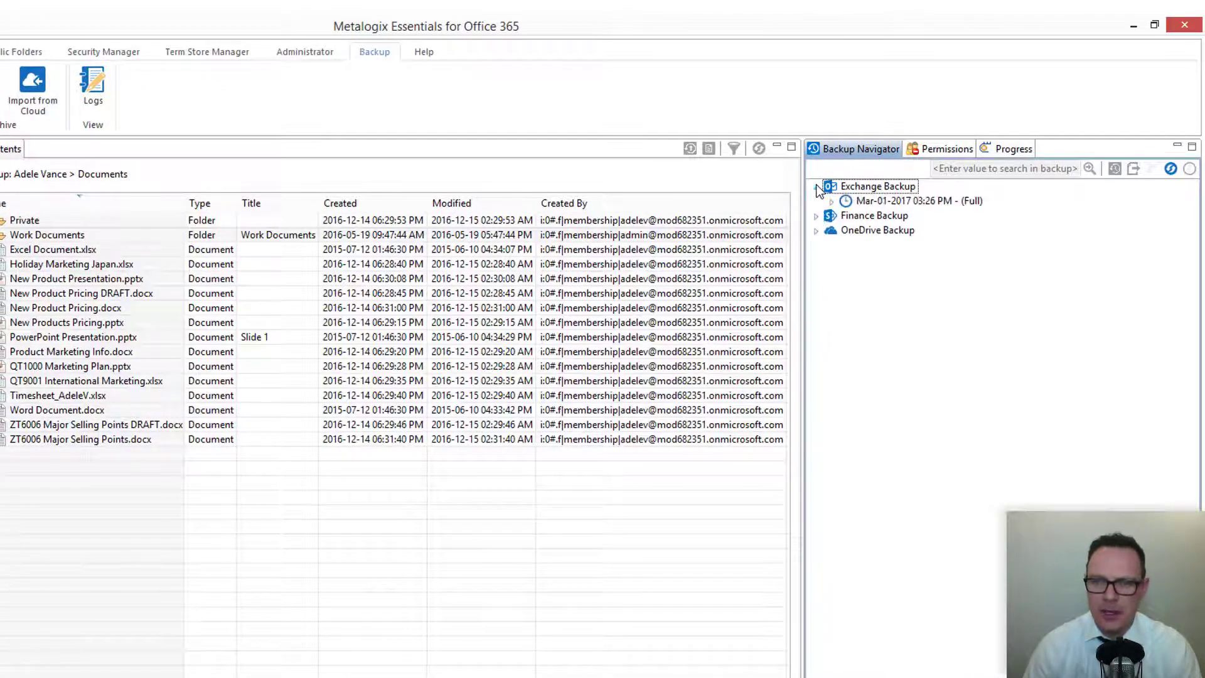
pyautogui.click(841, 205)
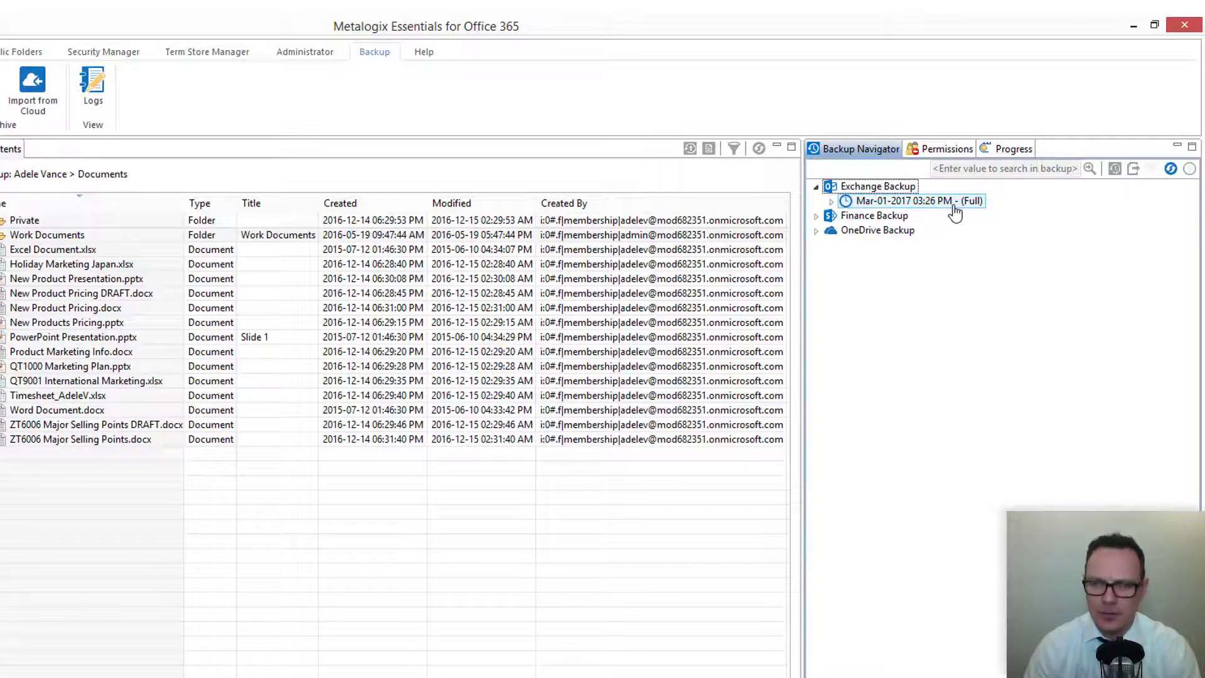
pyautogui.click(831, 201)
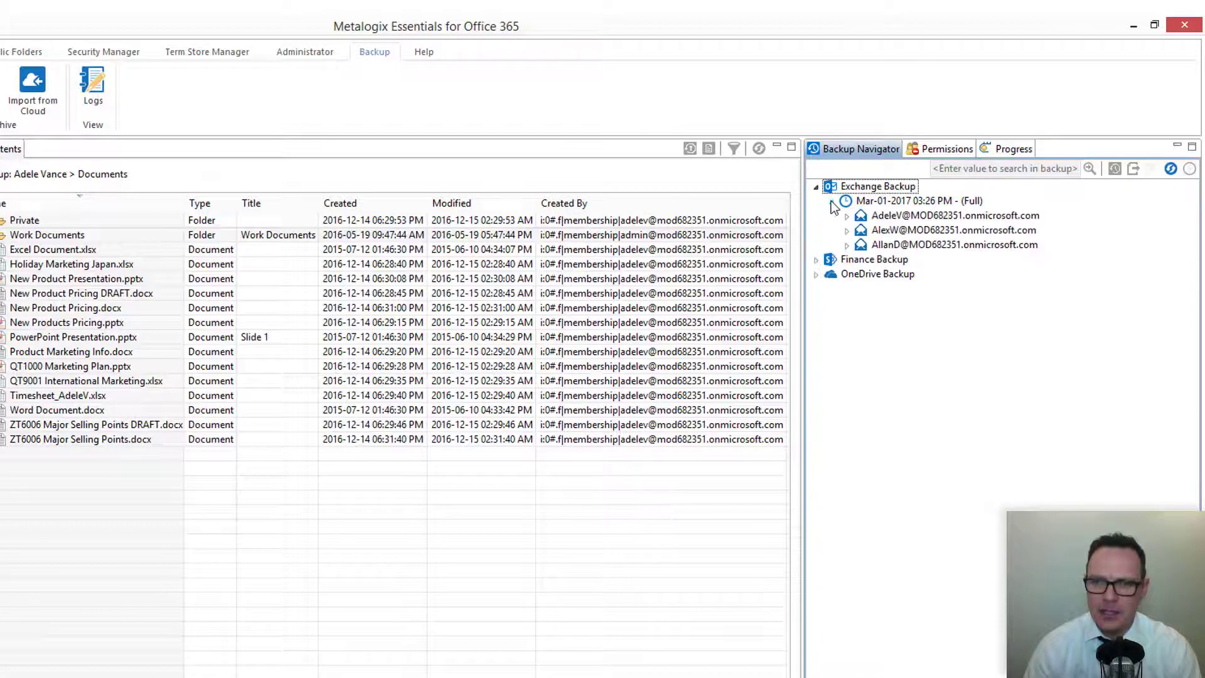
pyautogui.click(847, 215)
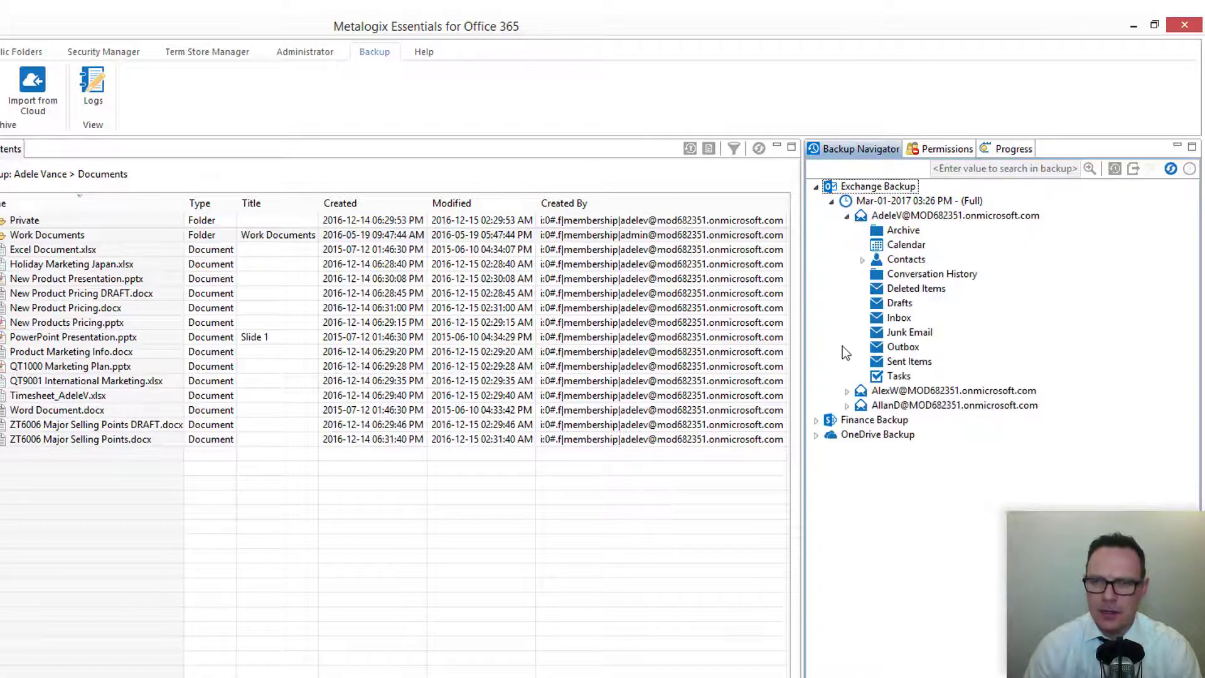
pyautogui.click(846, 390)
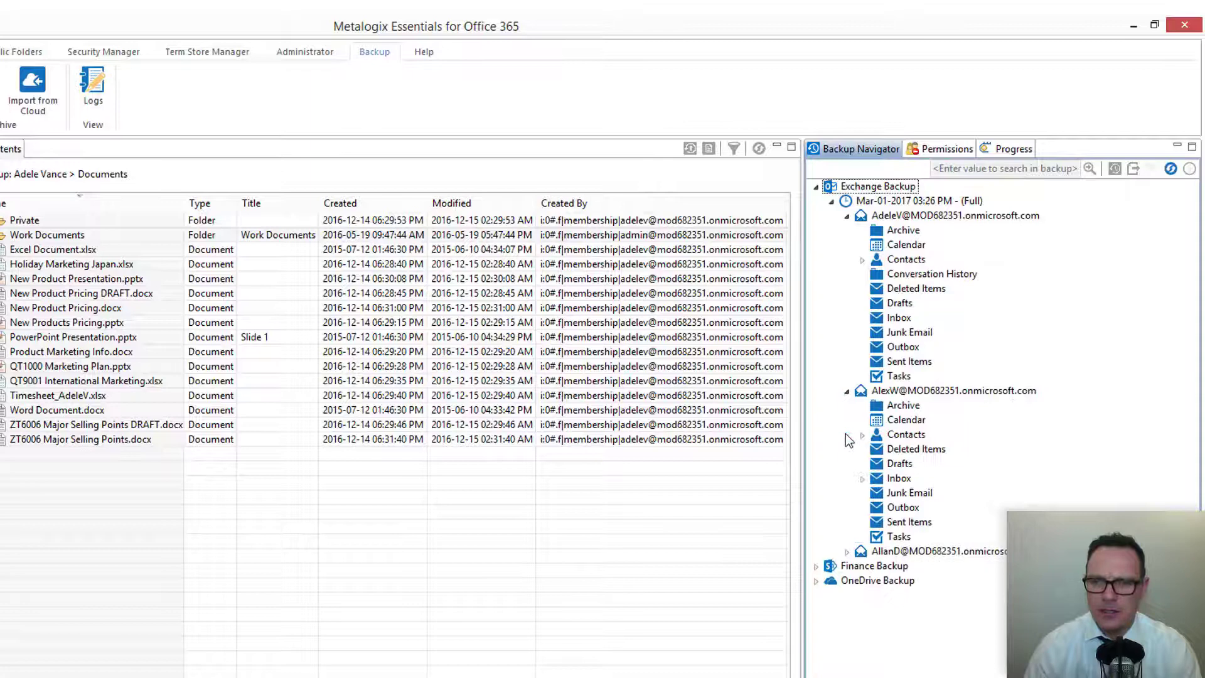
pyautogui.click(846, 551)
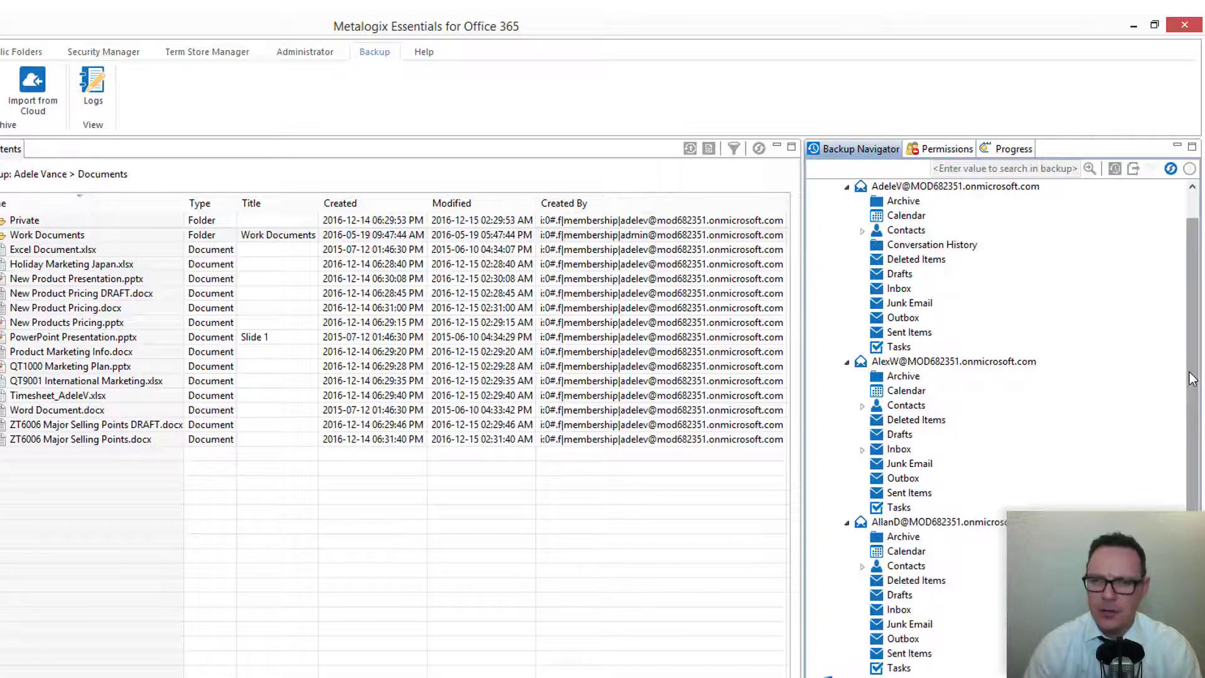
pyautogui.moveTo(1189, 376); pyautogui.dragTo(1194, 310)
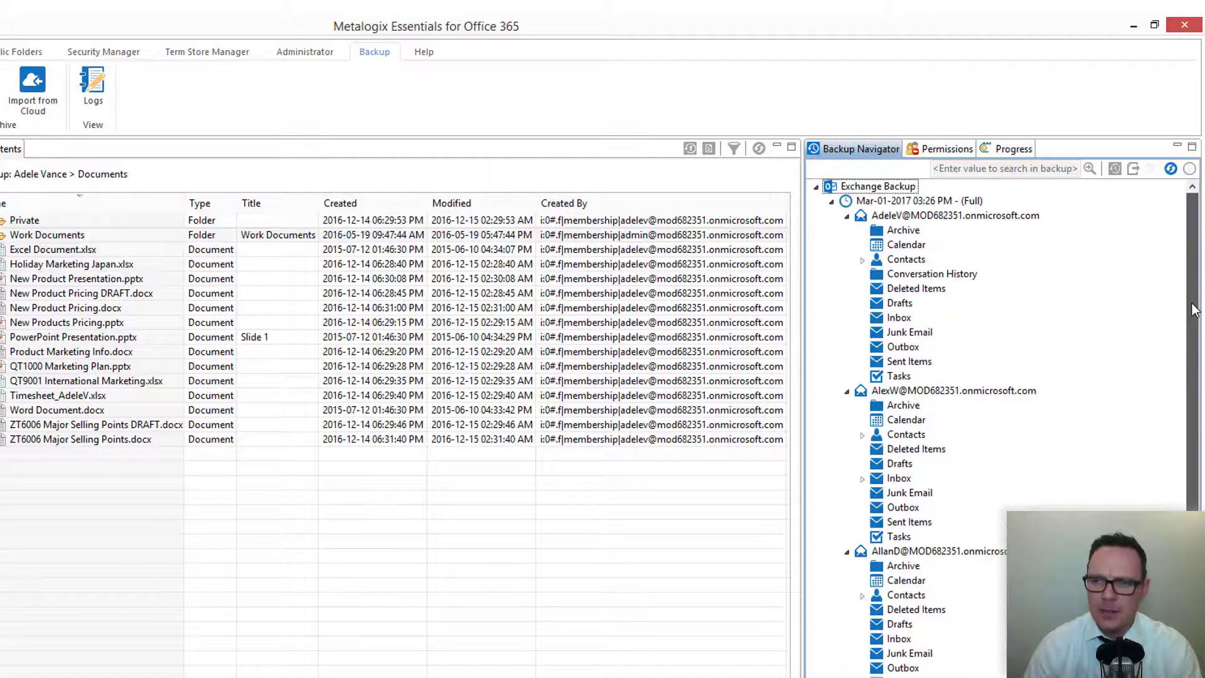
pyautogui.rightClick(861, 187)
# - Try a Full Update with Daily, Weekly and Monthly schedules, then cancel it
pyautogui.click(910, 196)
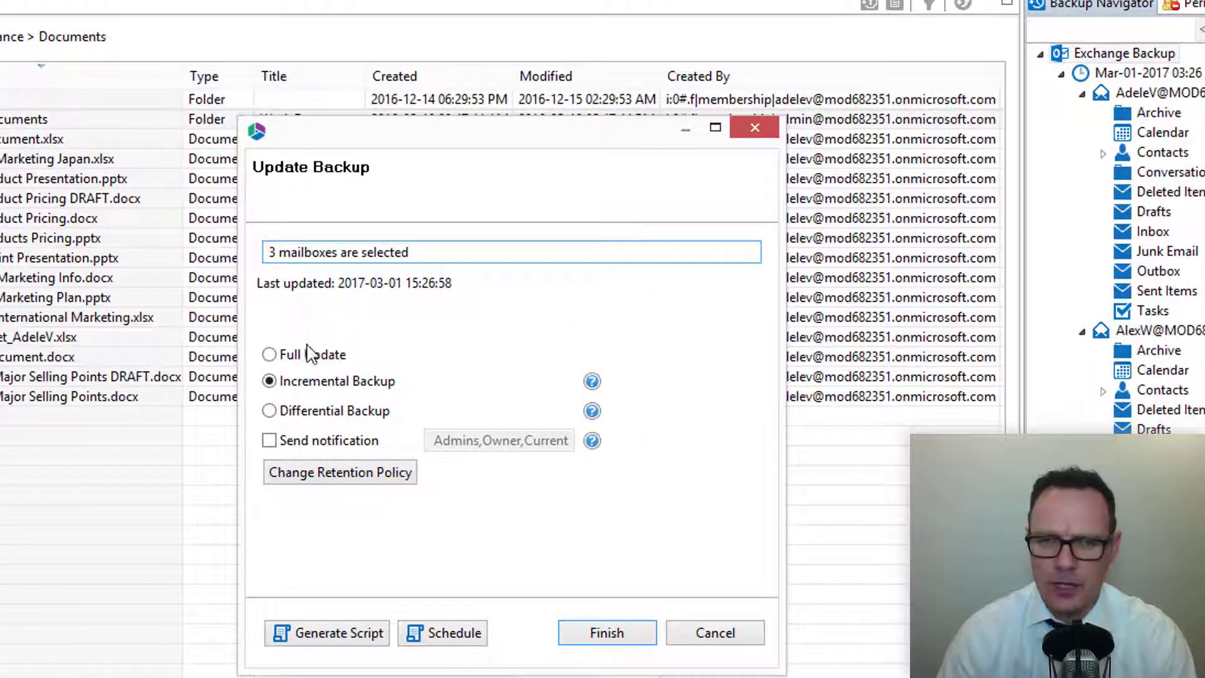
pyautogui.click(311, 361)
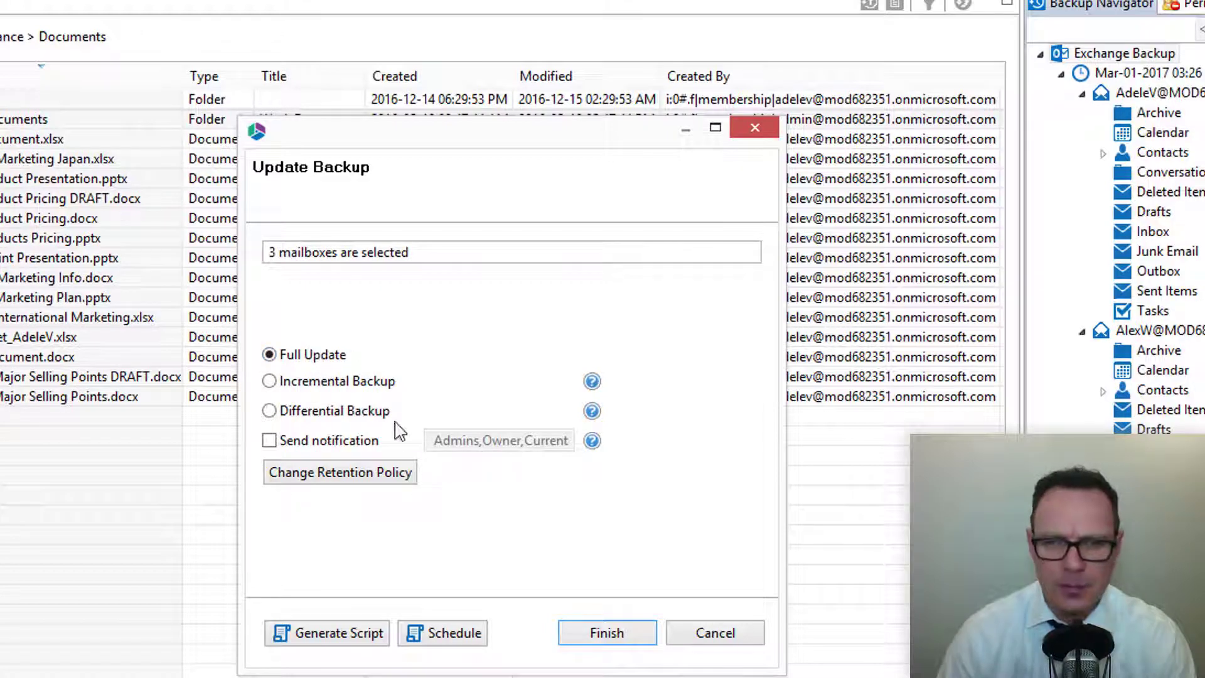
pyautogui.click(455, 635)
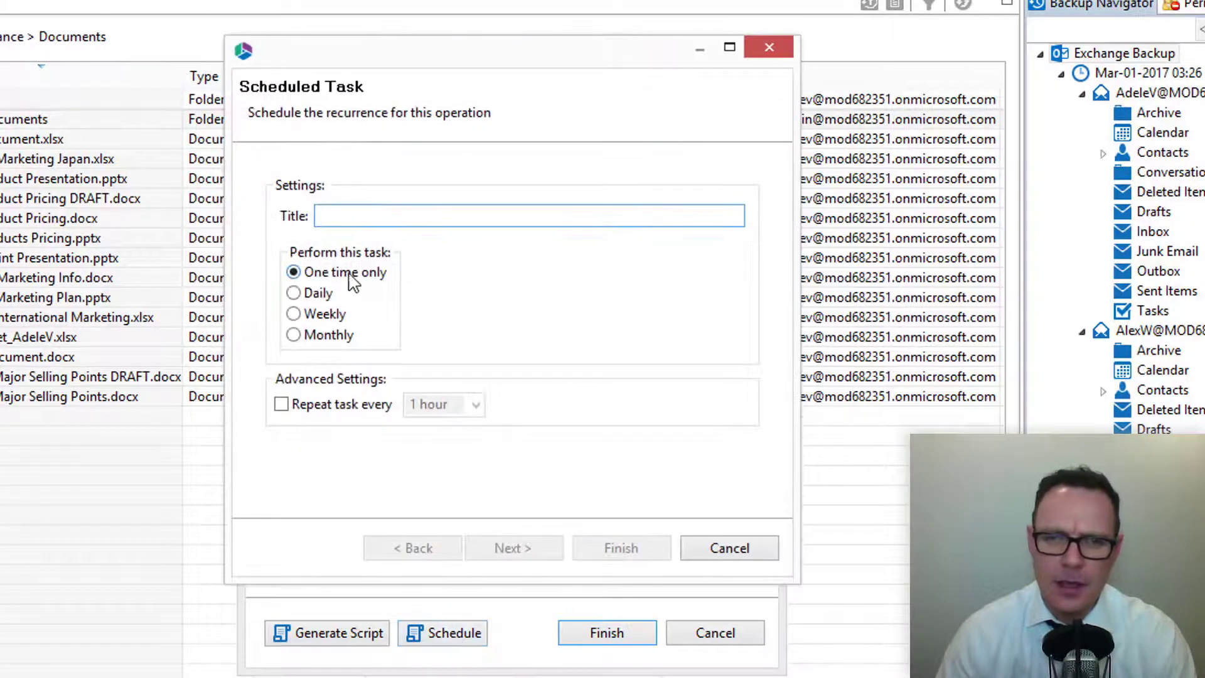
pyautogui.click(310, 299)
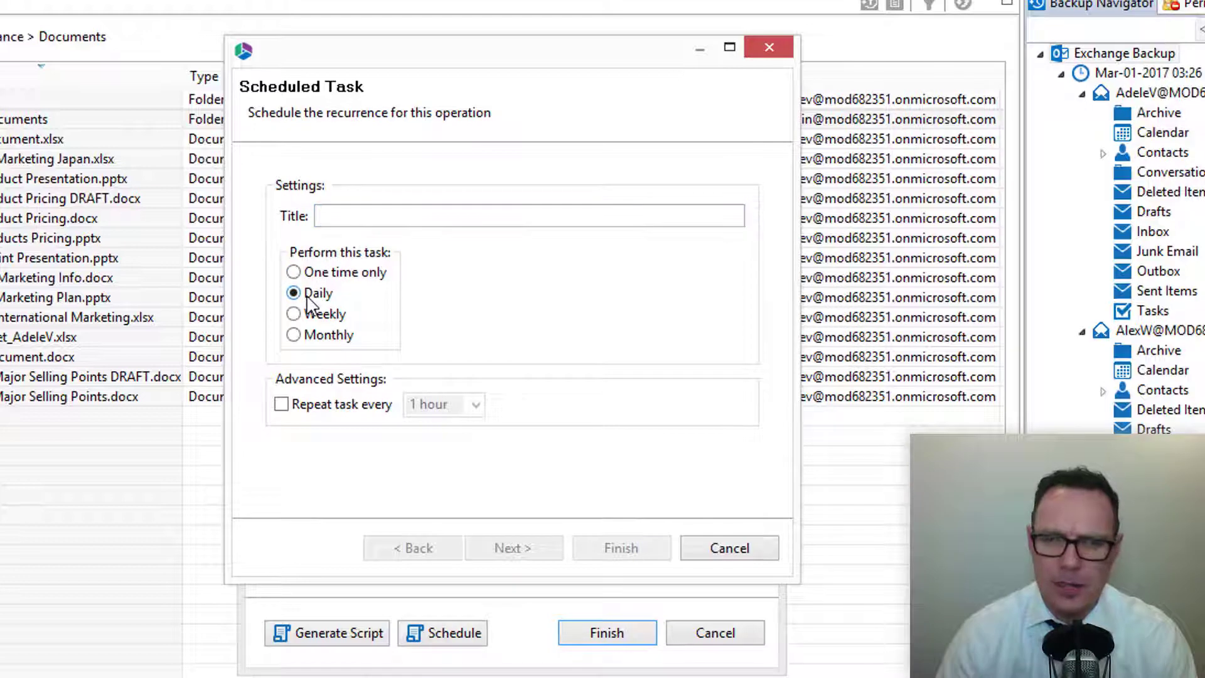
pyautogui.click(318, 316)
pyautogui.click(325, 338)
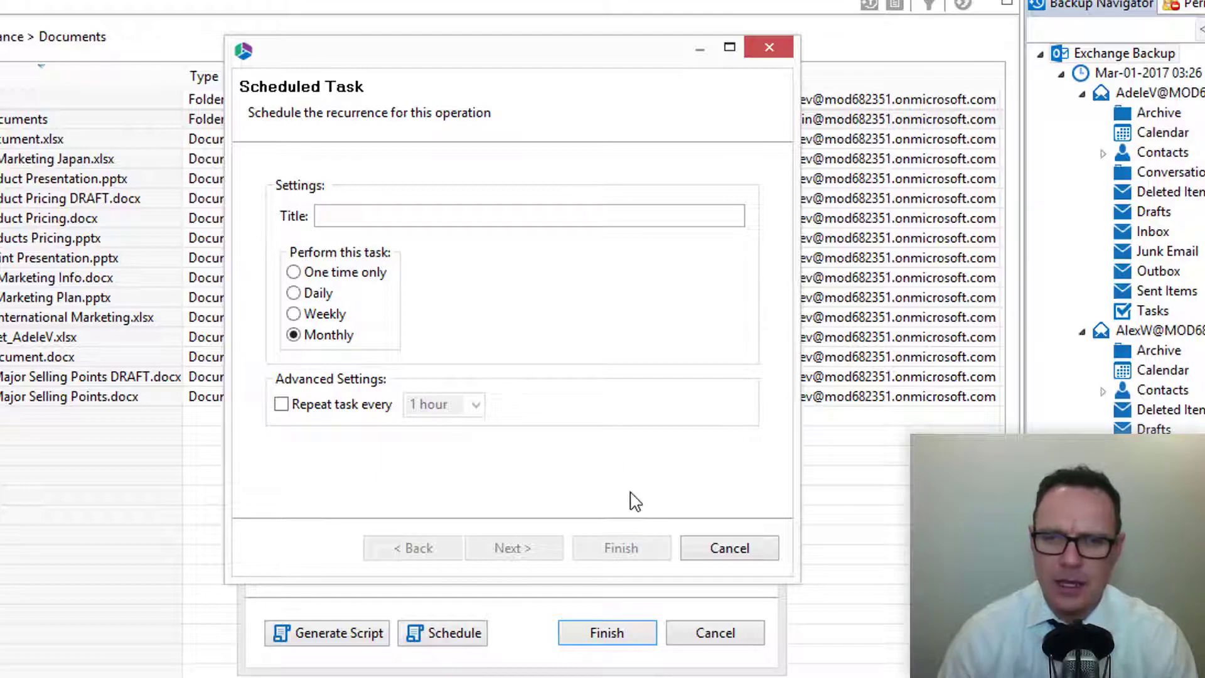
pyautogui.click(728, 547)
pyautogui.click(717, 493)
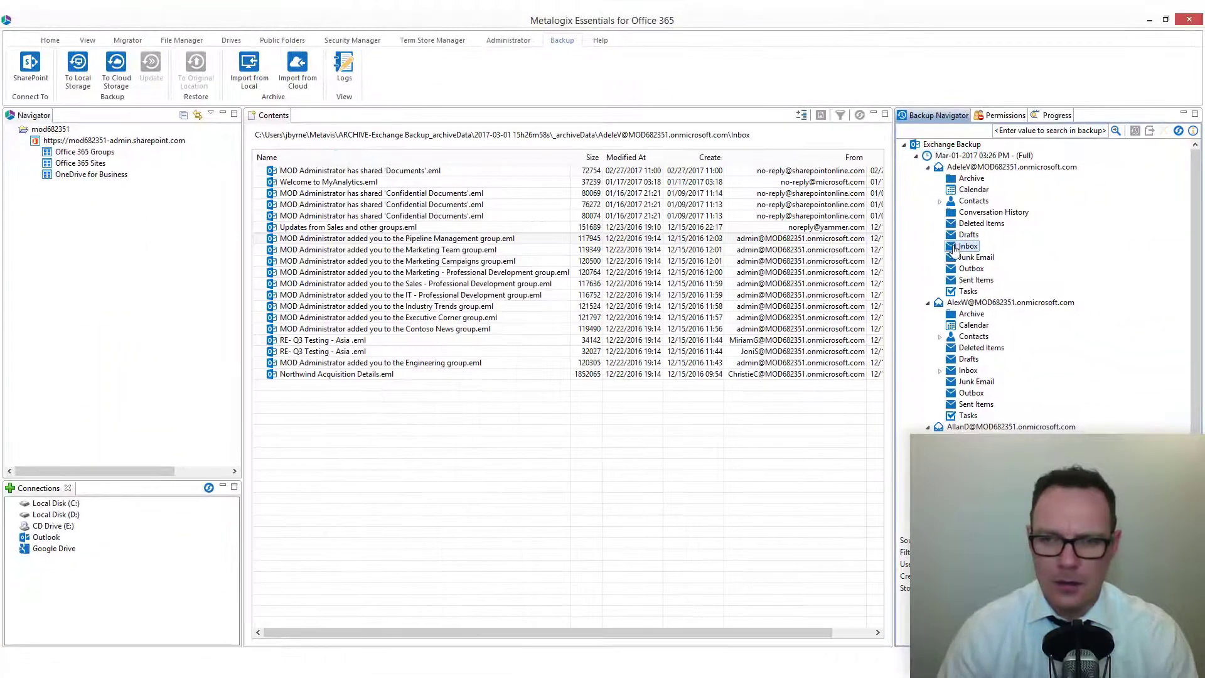
# - Open the backed-up 'RE- Q3 Testing' email from the Inbox and close it
pyautogui.rightClick(355, 341)
pyautogui.click(421, 418)
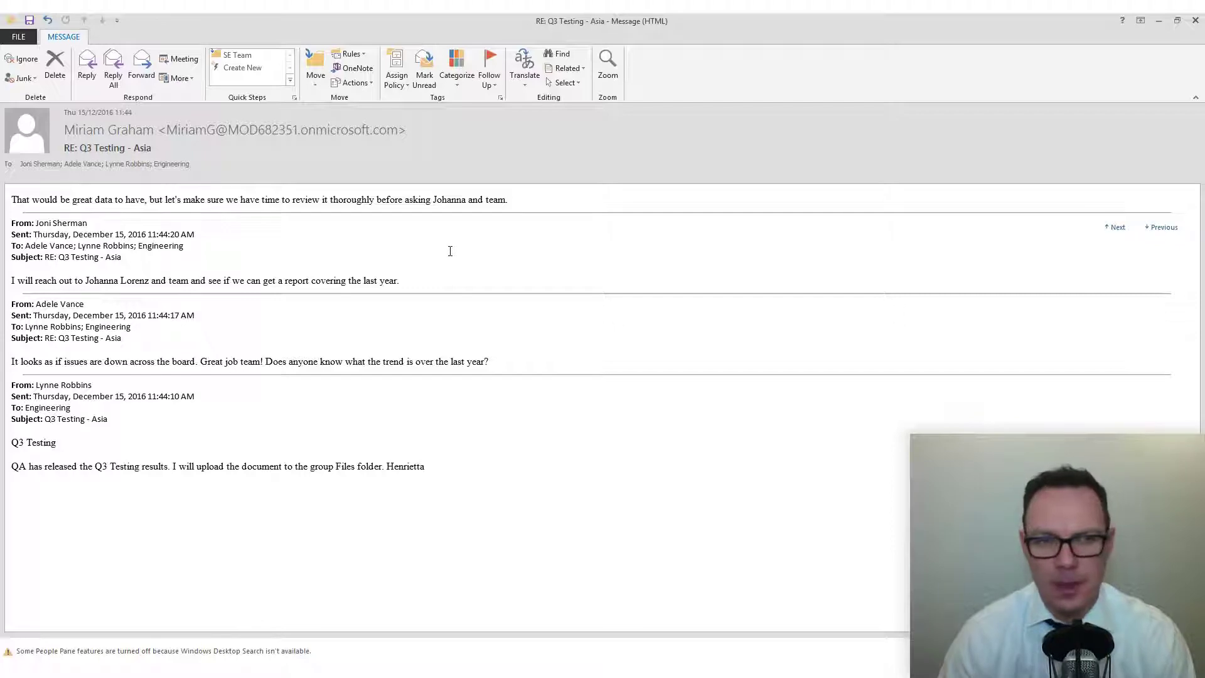
pyautogui.click(1196, 20)
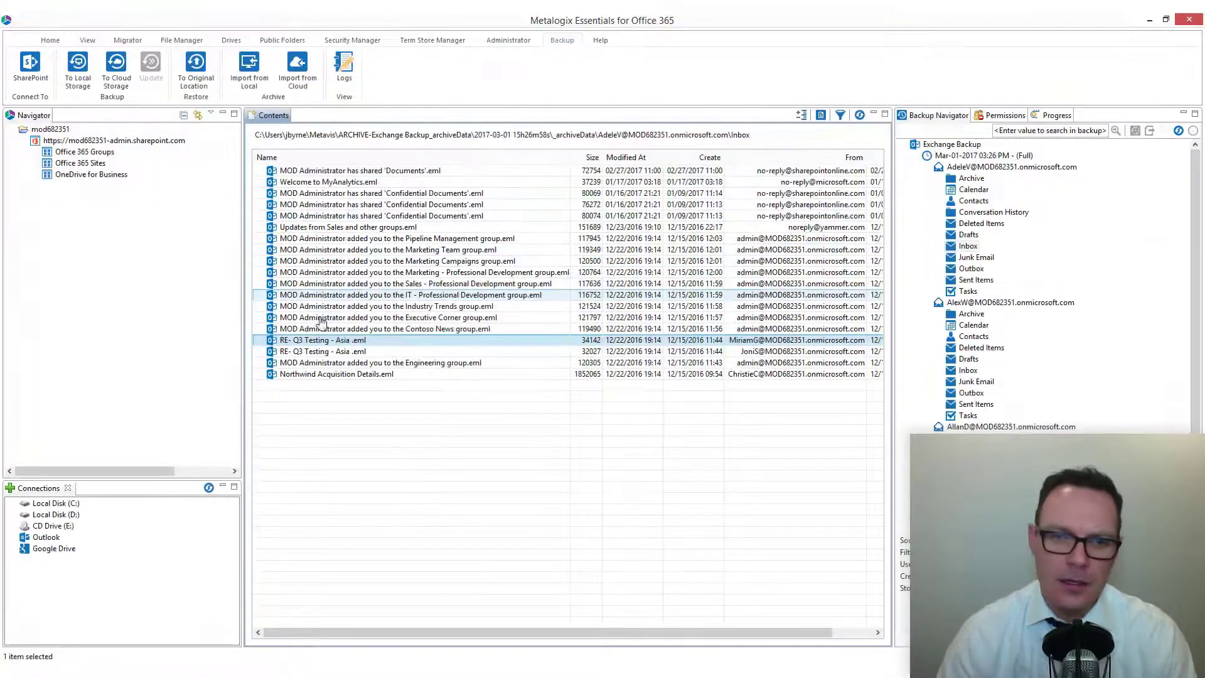
# - Decline restoring the RE- Q3 Testing email to its original location, then copy it instead
pyautogui.rightClick(334, 340)
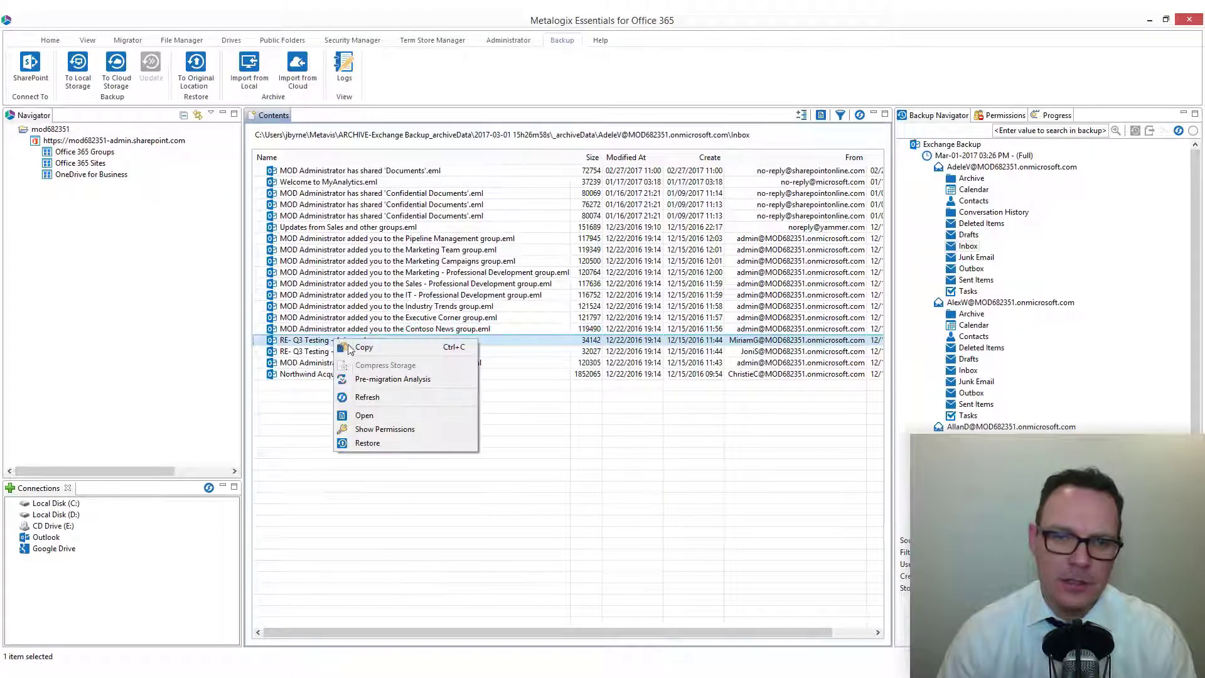
pyautogui.click(412, 444)
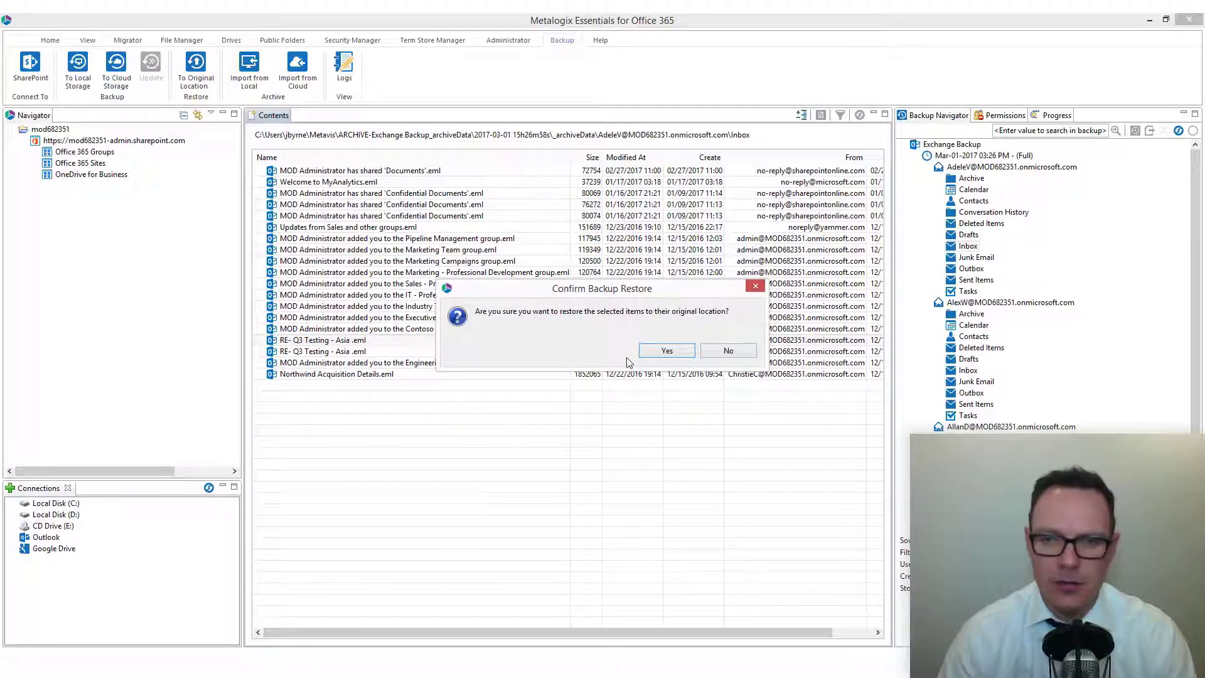
pyautogui.click(728, 349)
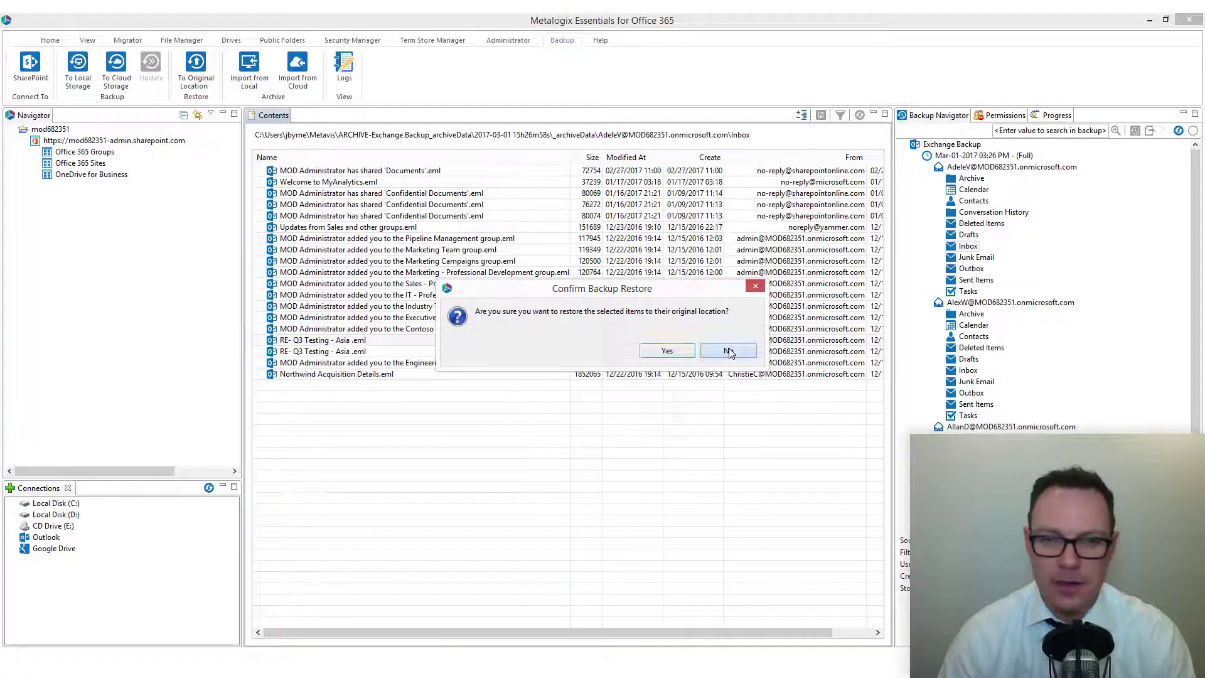
pyautogui.rightClick(389, 342)
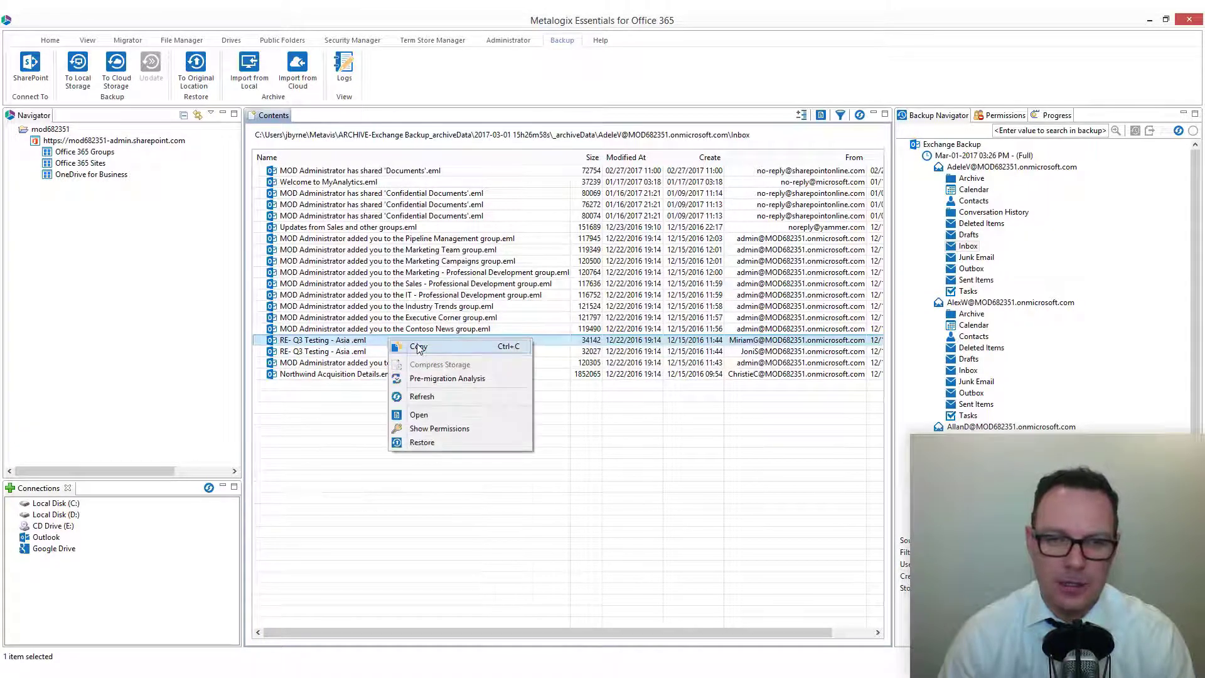
pyautogui.click(417, 346)
pyautogui.click(726, 352)
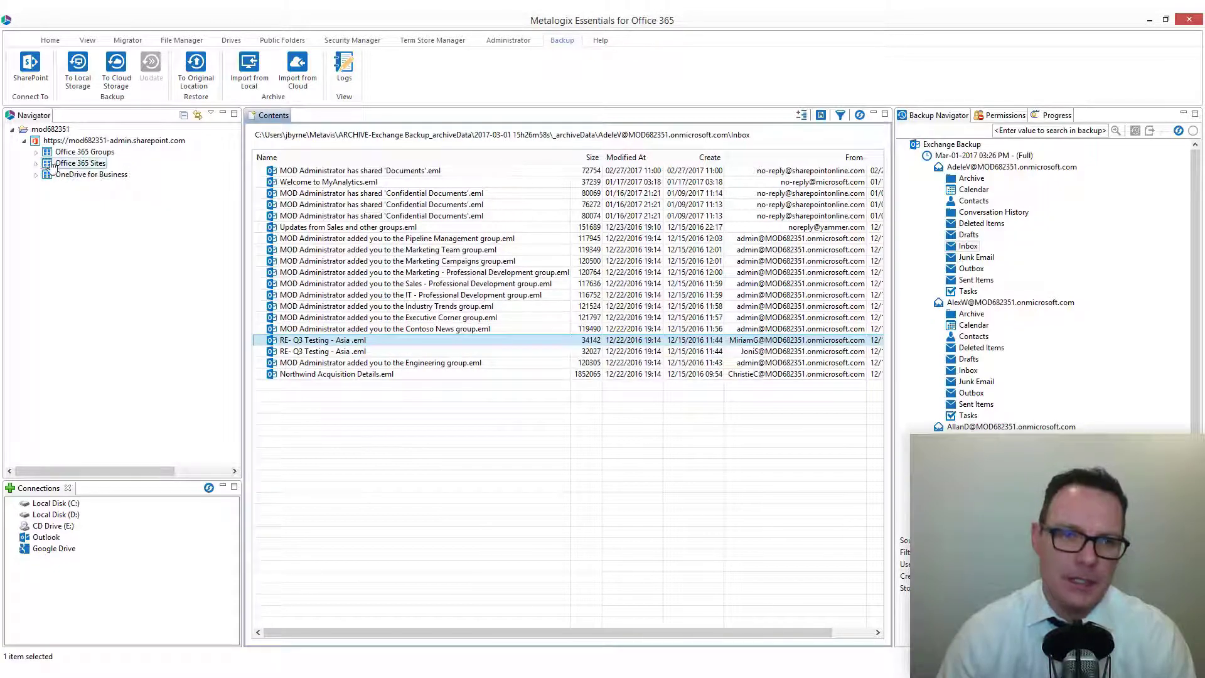
# - Expand Office 365 Sites down to MetaOne's lists and check the Confidential Documents library's actions
pyautogui.click(36, 164)
pyautogui.click(48, 310)
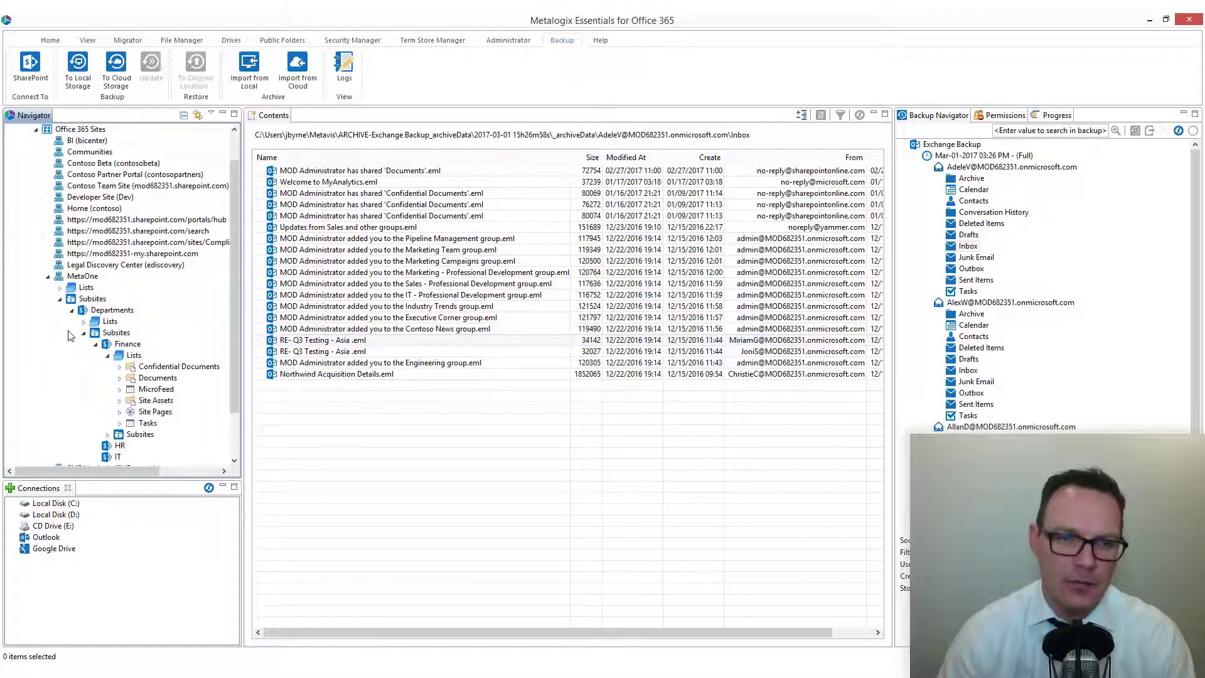
pyautogui.rightClick(162, 367)
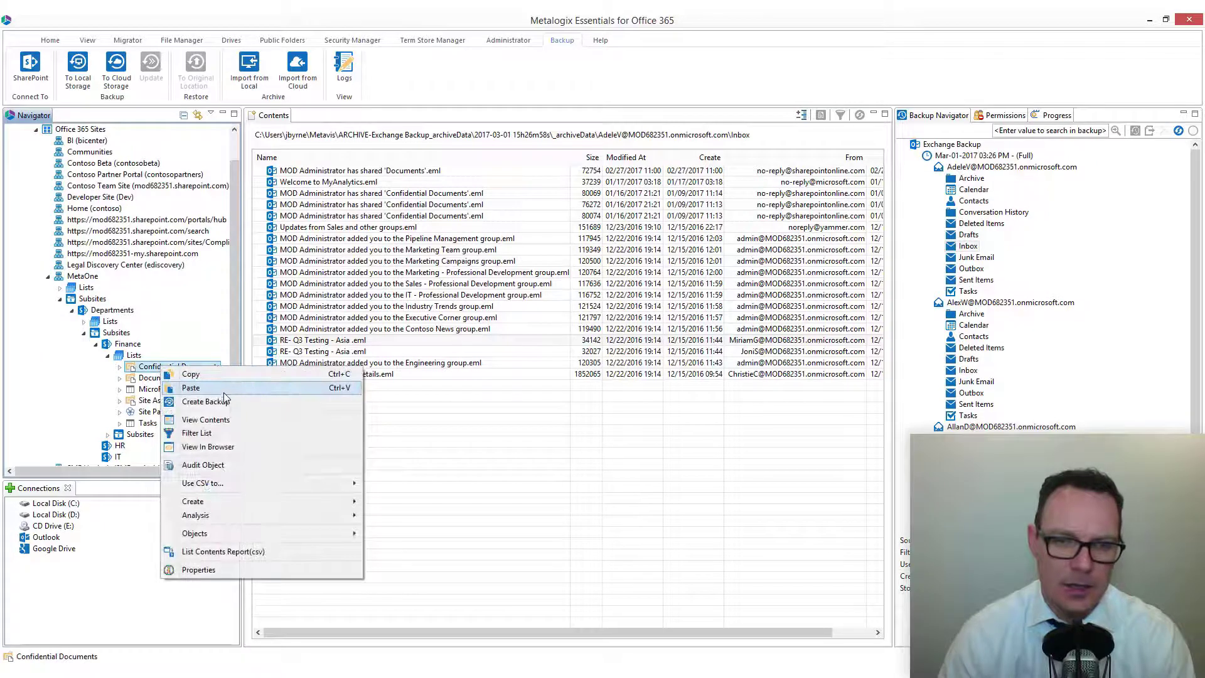
pyautogui.click(513, 403)
# - Review restore options for the backed-up Inbox and the first mailbox without restoring
pyautogui.rightClick(962, 246)
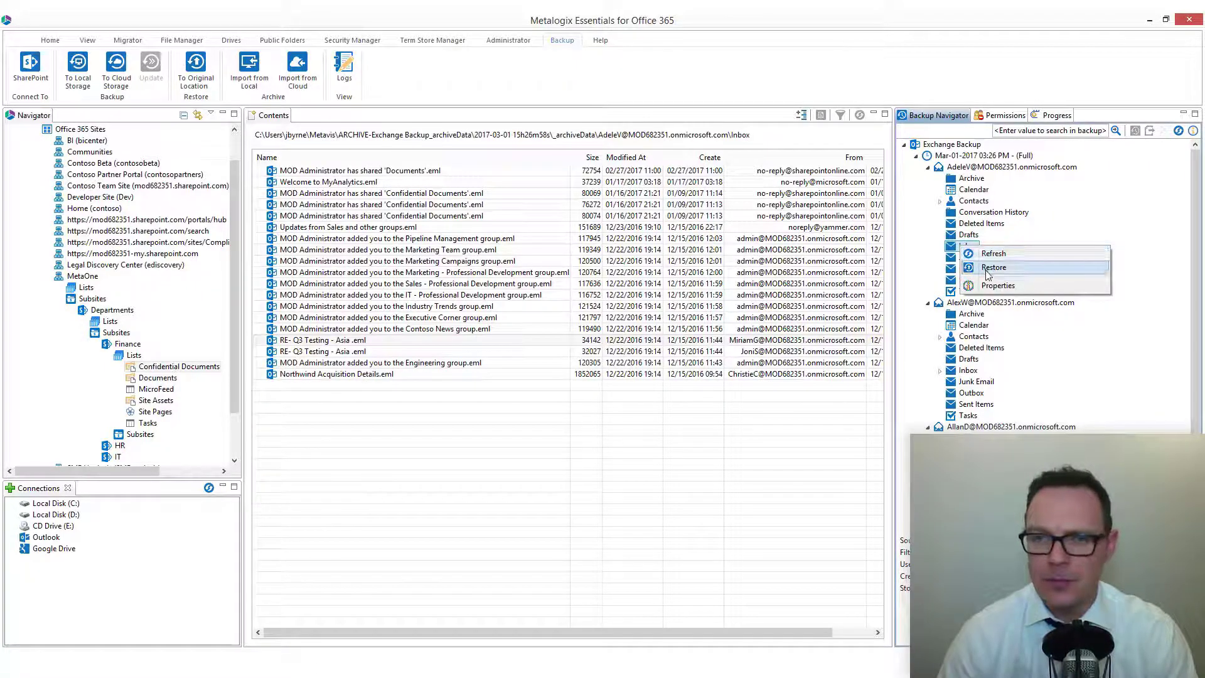
pyautogui.rightClick(970, 168)
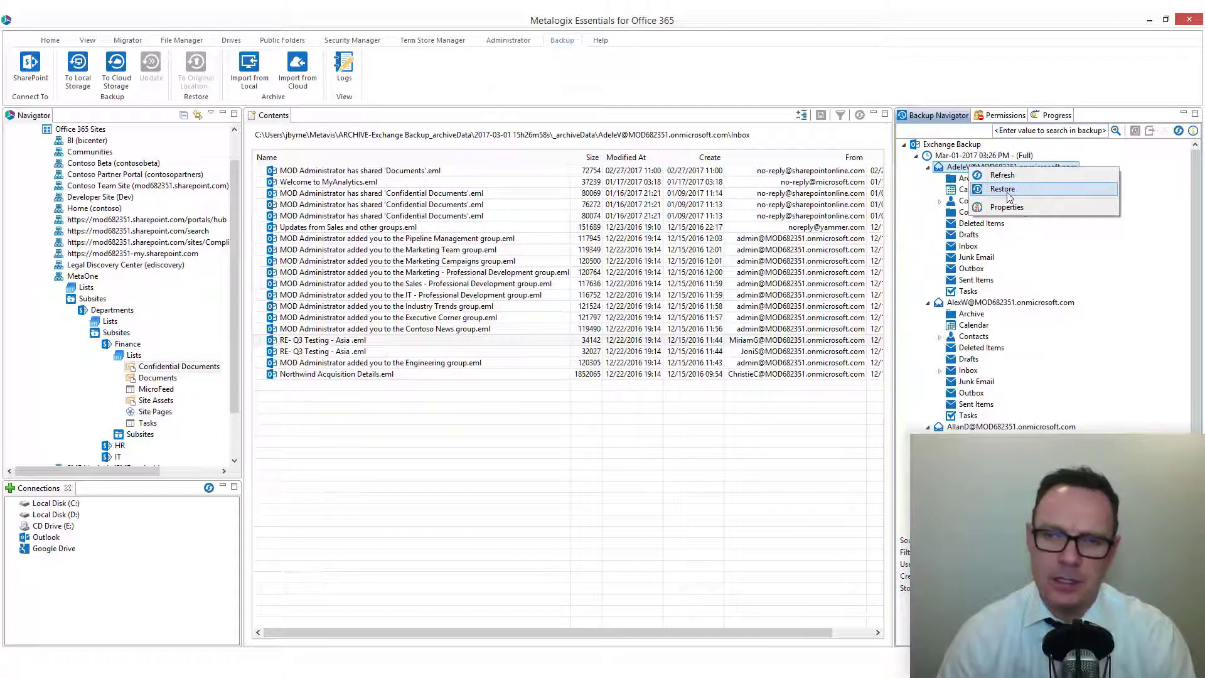
pyautogui.click(527, 406)
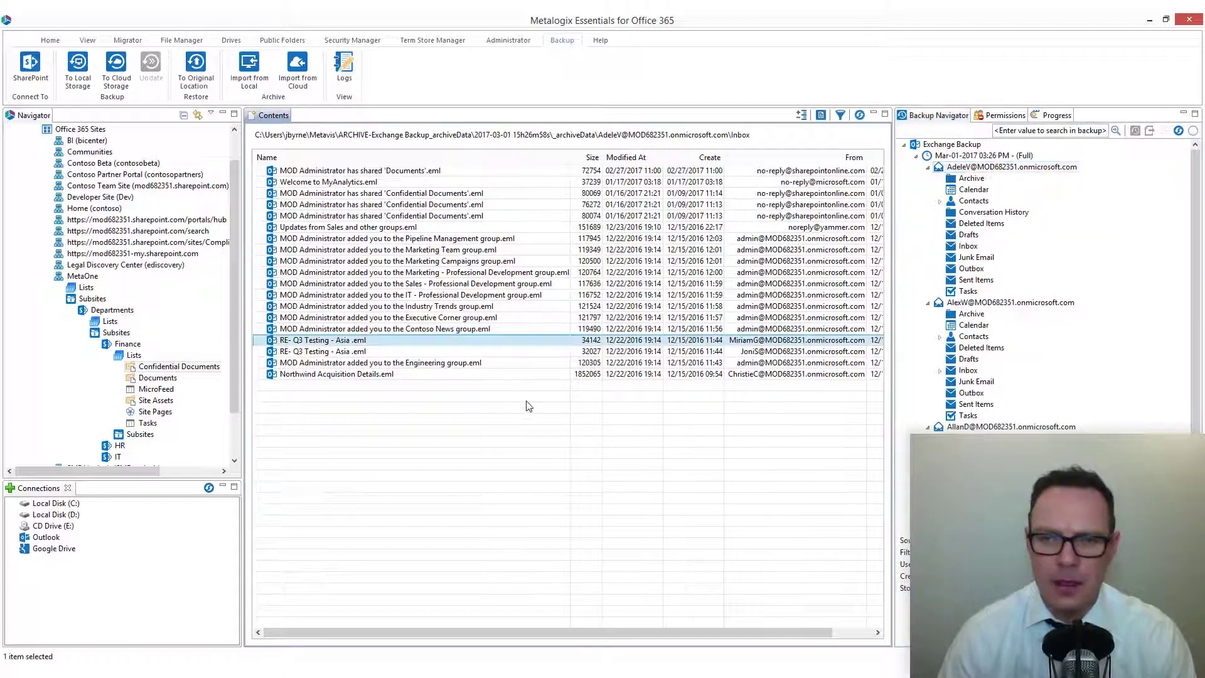